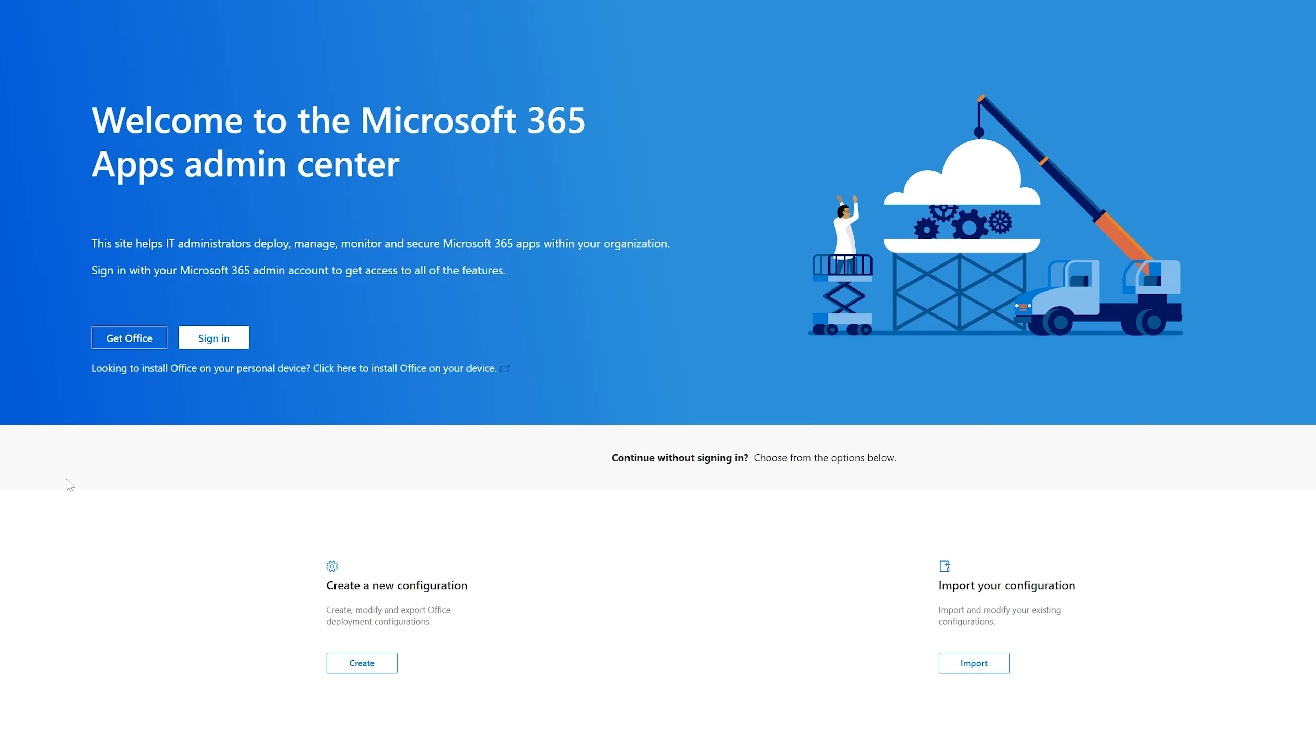
Create a new 64-bit Office configuration with Office LTSC Professional Plus 2024 - Volume License as the suite.
click(390, 664)
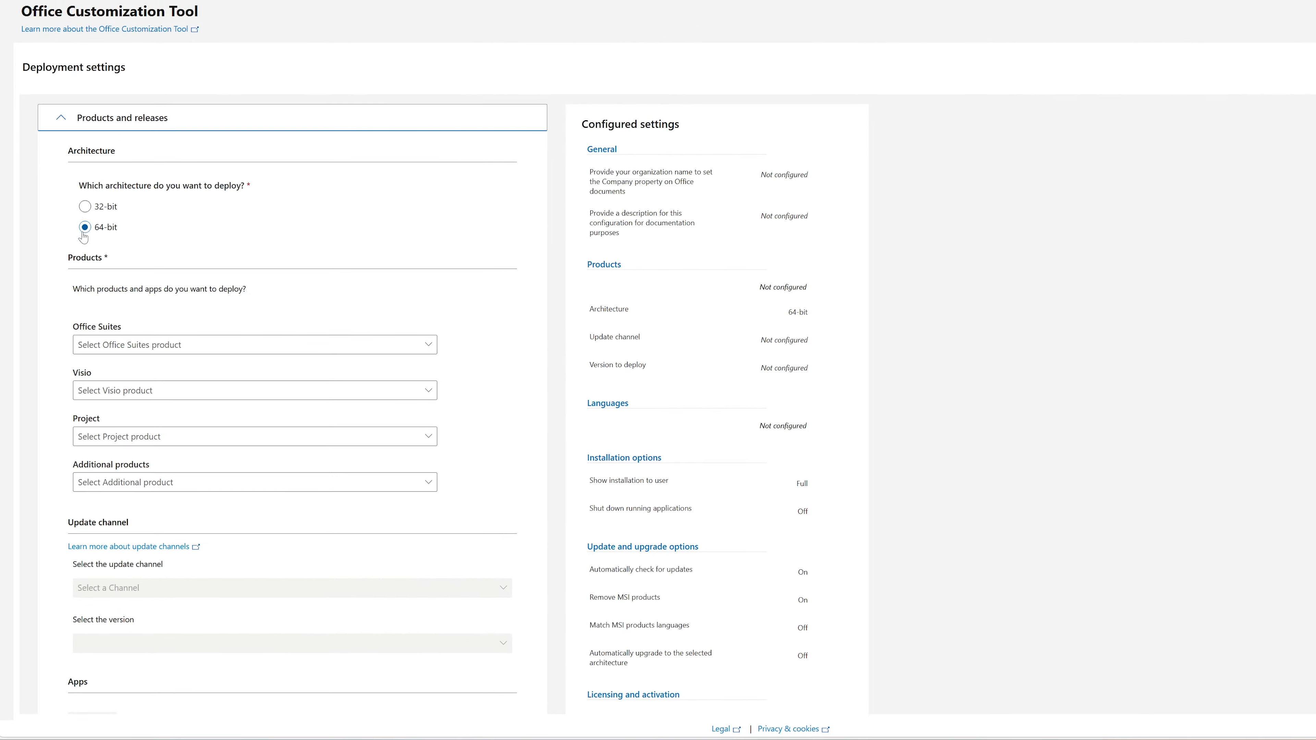
click(383, 347)
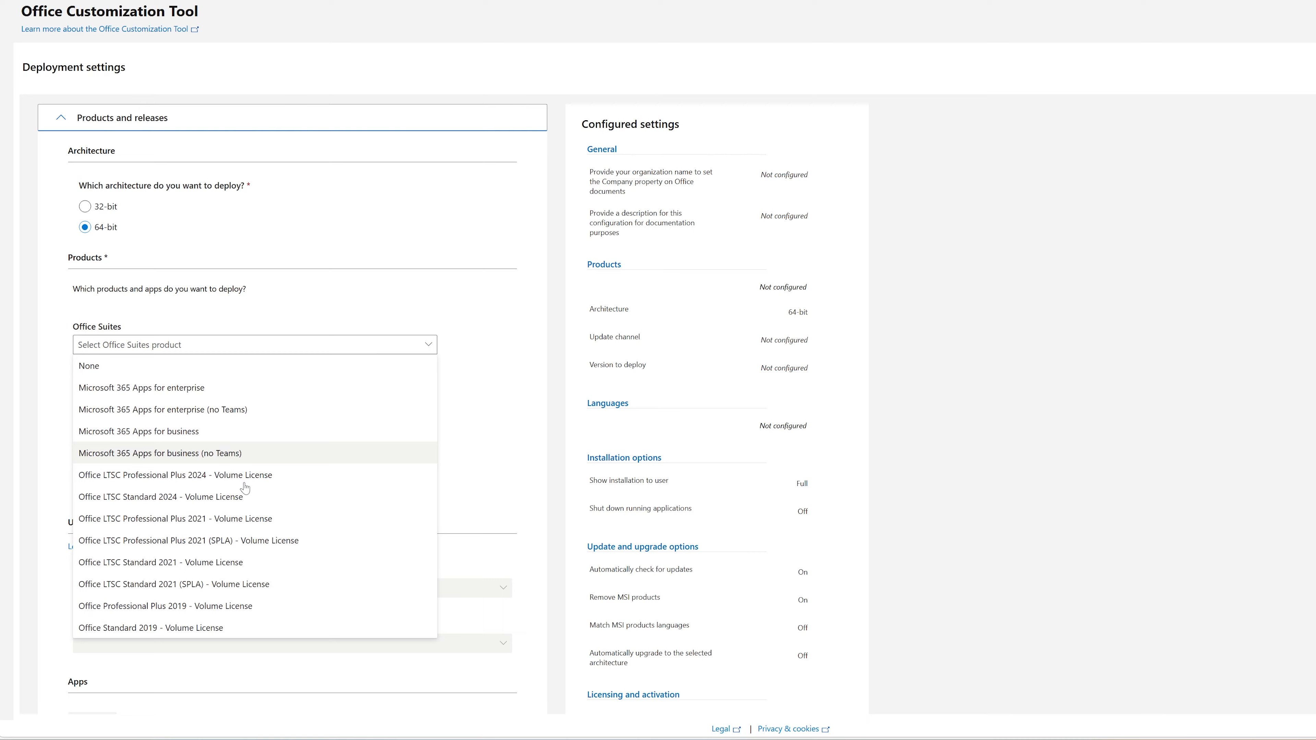
click(243, 477)
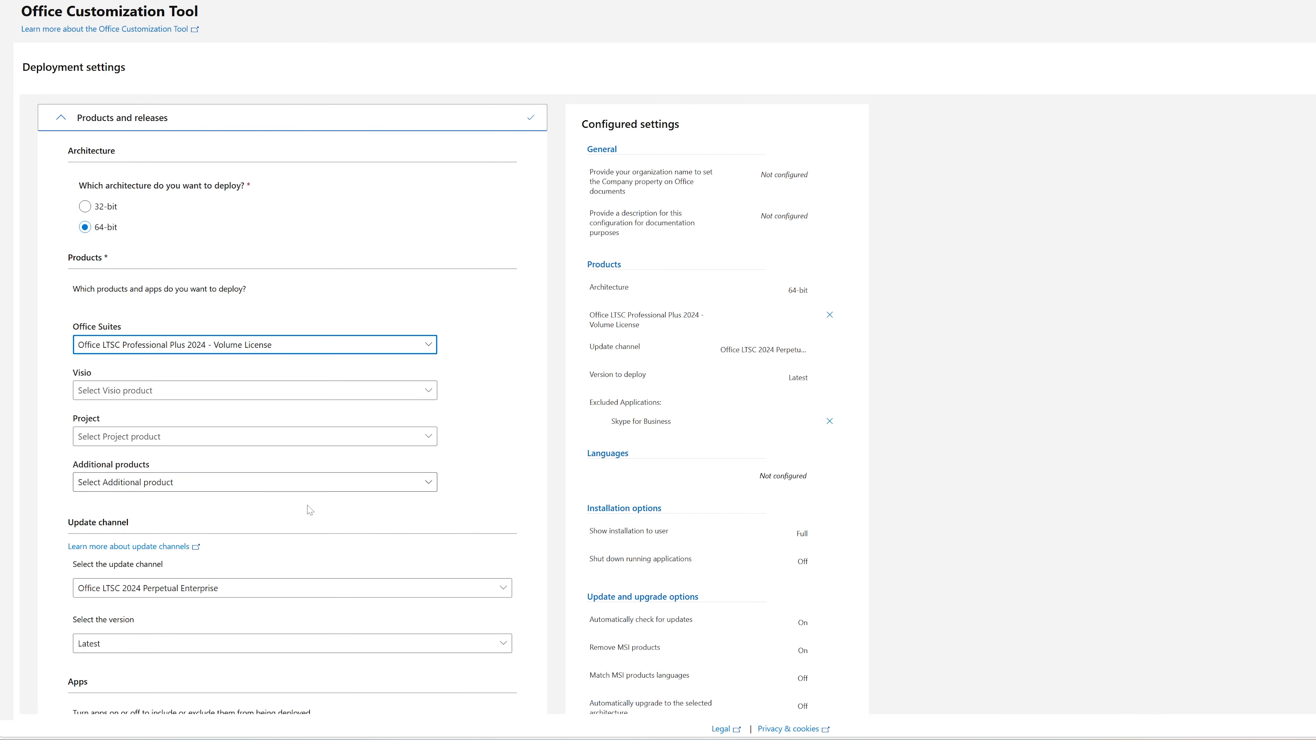
Exclude Access, OneDrive Desktop and Outlook (classic) from the deployed apps, keep Publisher included, and continue to the language settings.
scroll(163, 244, down, 3)
scroll(336, 326, down, 3)
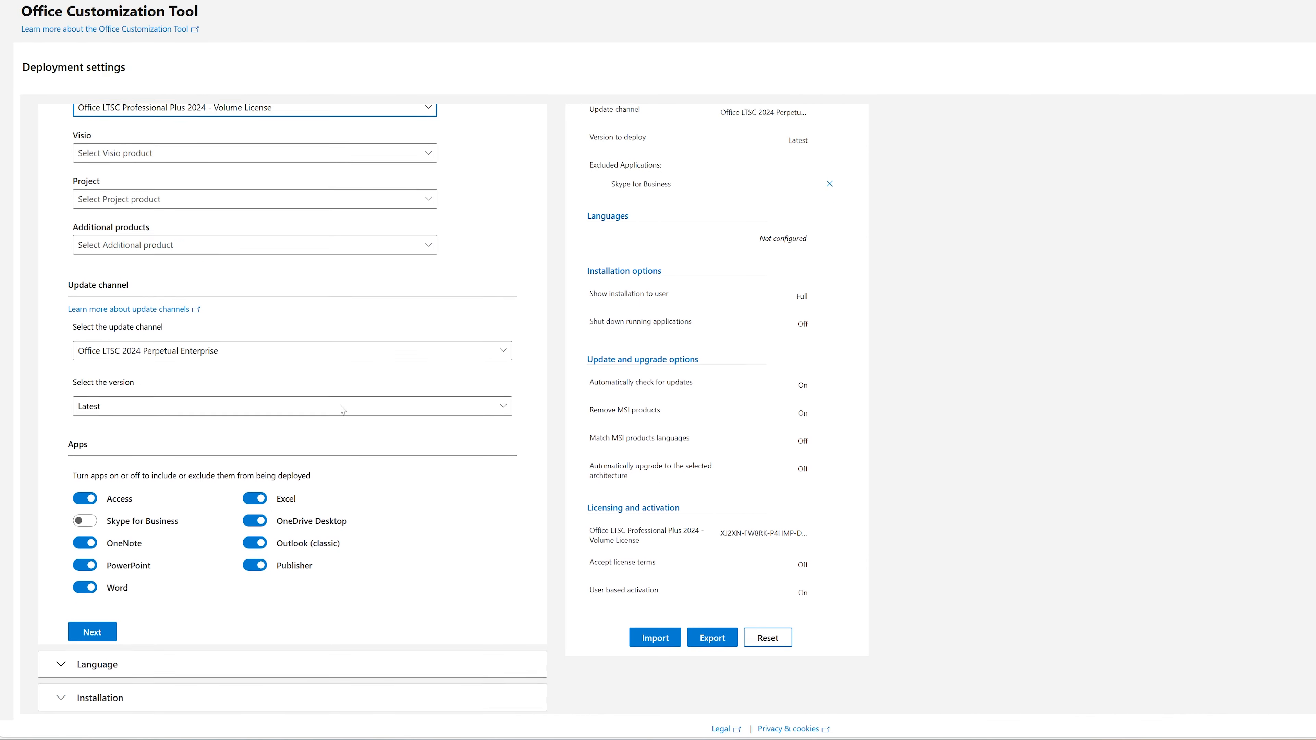
click(86, 363)
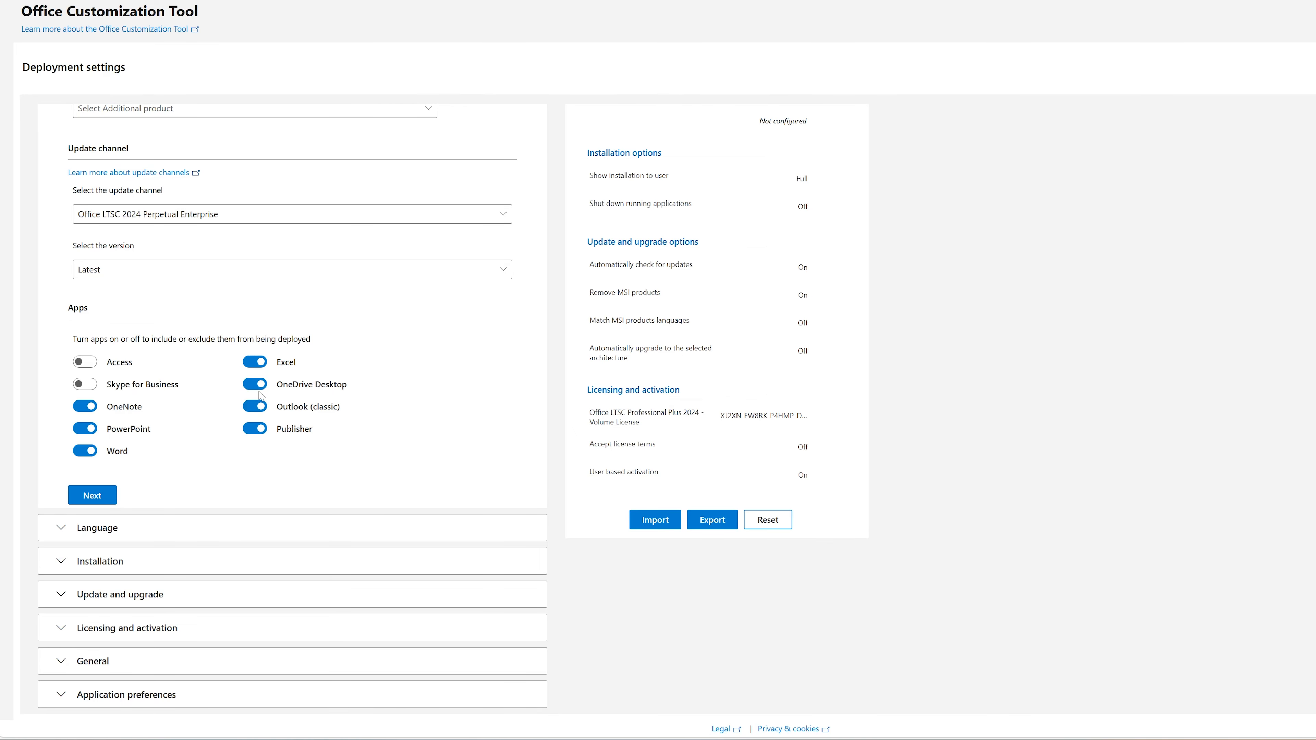
click(256, 429)
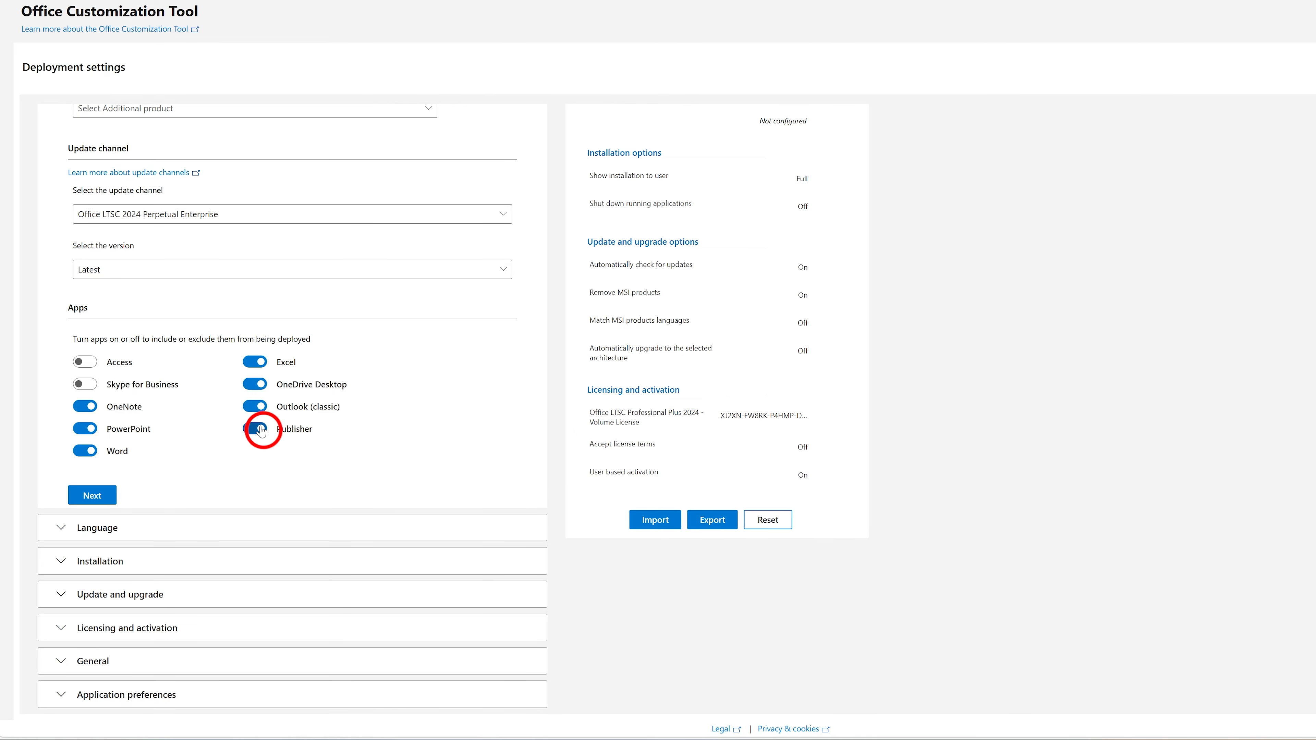
click(256, 384)
click(262, 407)
click(255, 428)
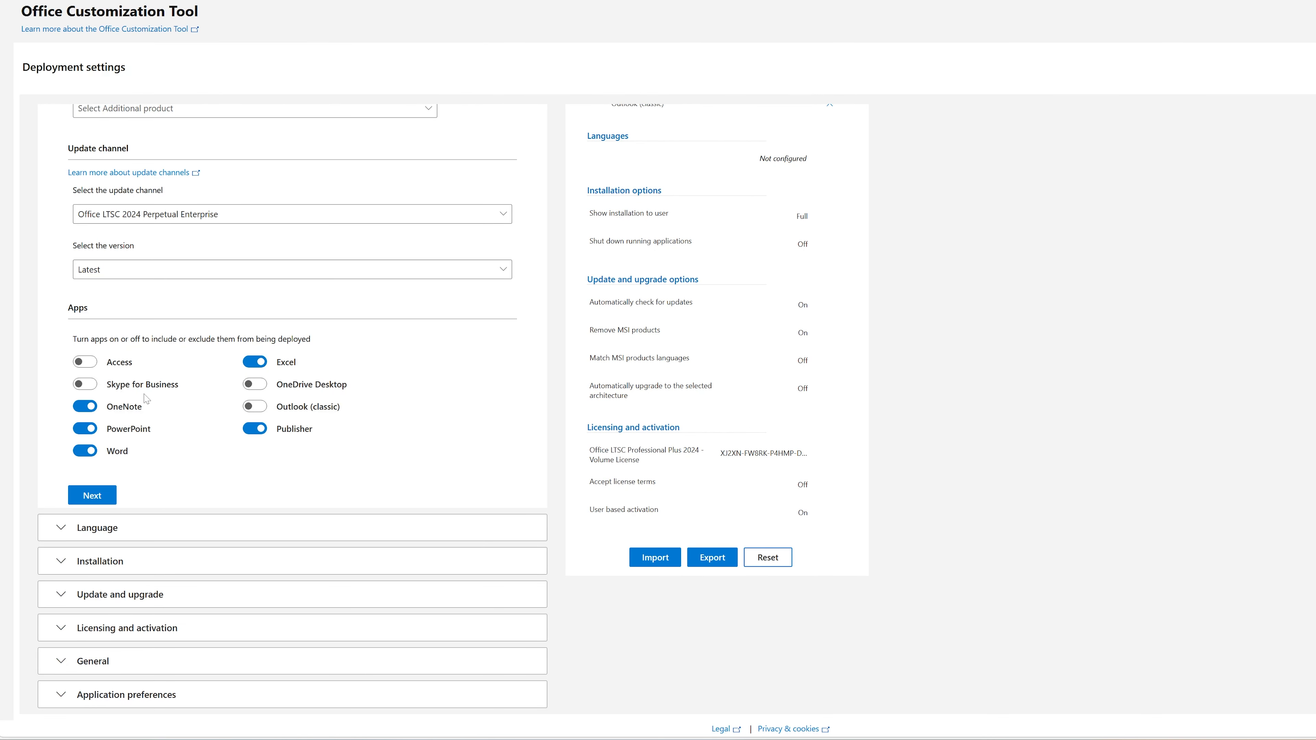
click(92, 495)
Set the primary language to English (United States) without additional languages and continue to the installation options.
click(180, 245)
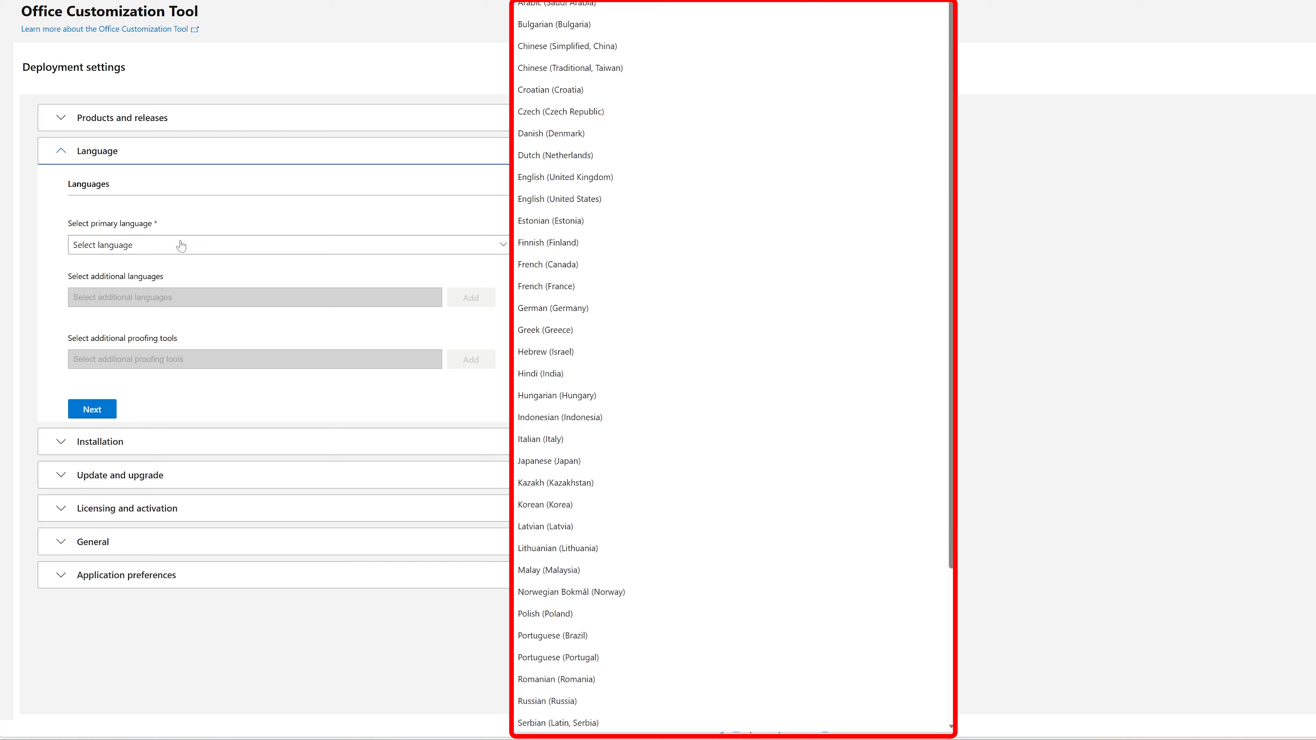
click(580, 202)
click(241, 294)
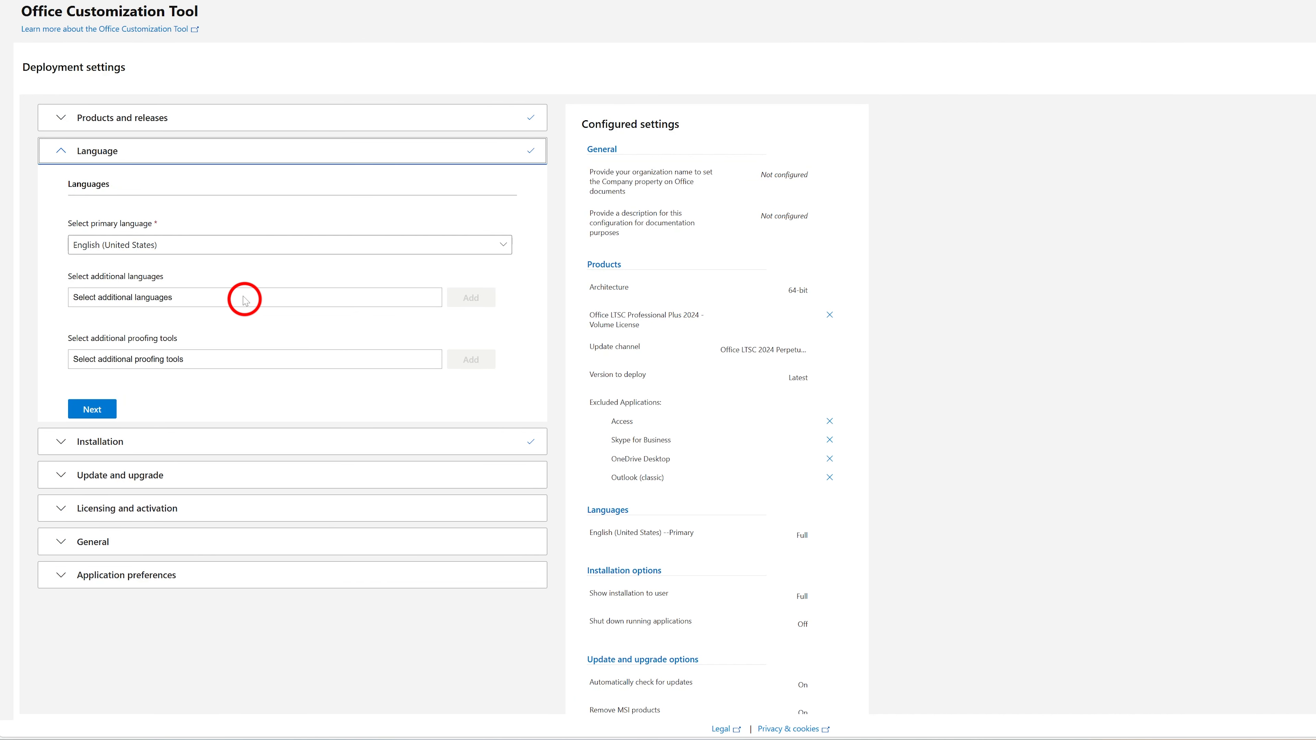
click(448, 373)
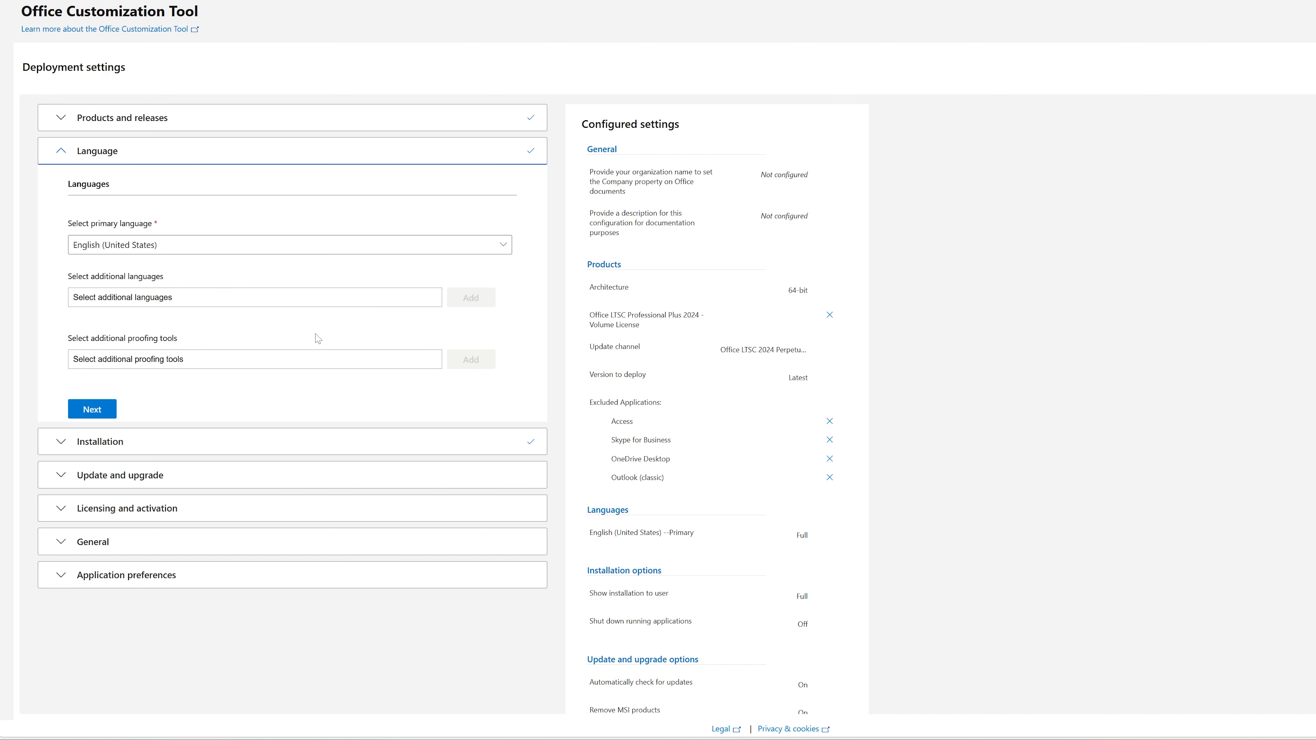
click(113, 409)
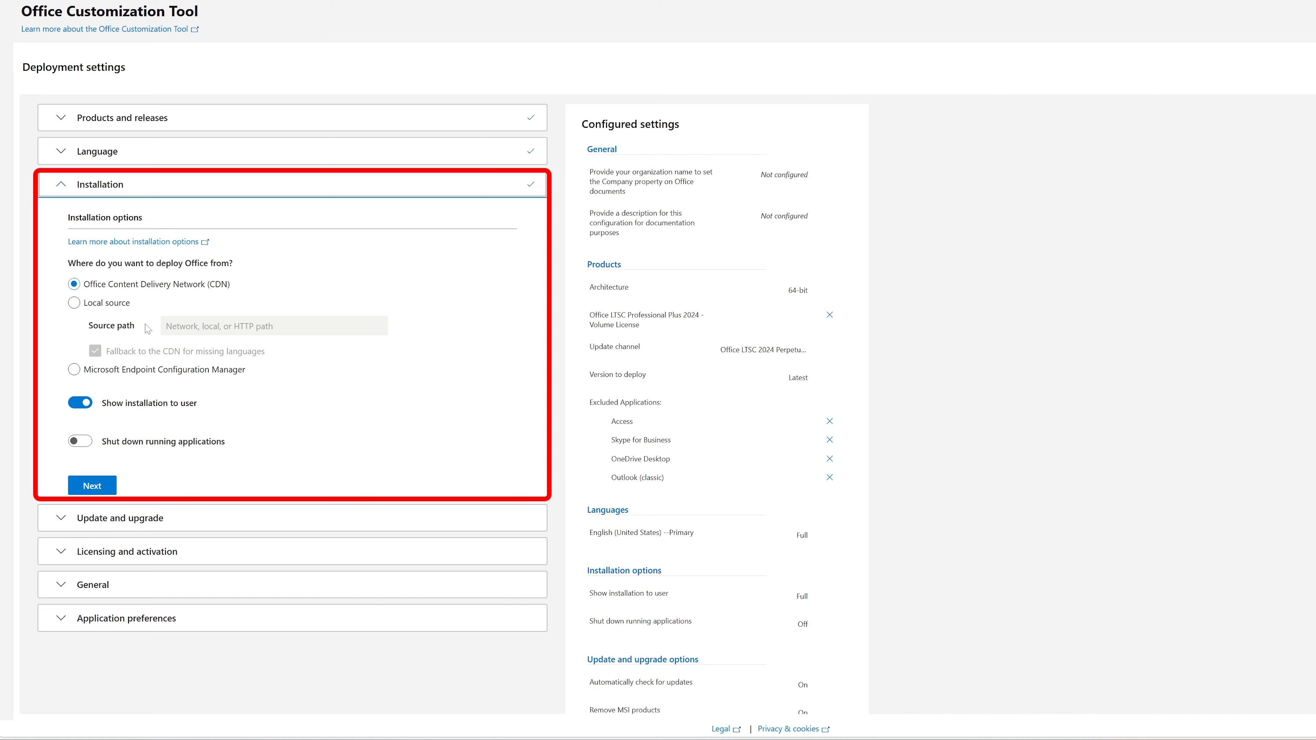
Choose the Office Content Delivery Network (CDN) as the installation source and continue to the update and upgrade options.
click(74, 303)
click(74, 283)
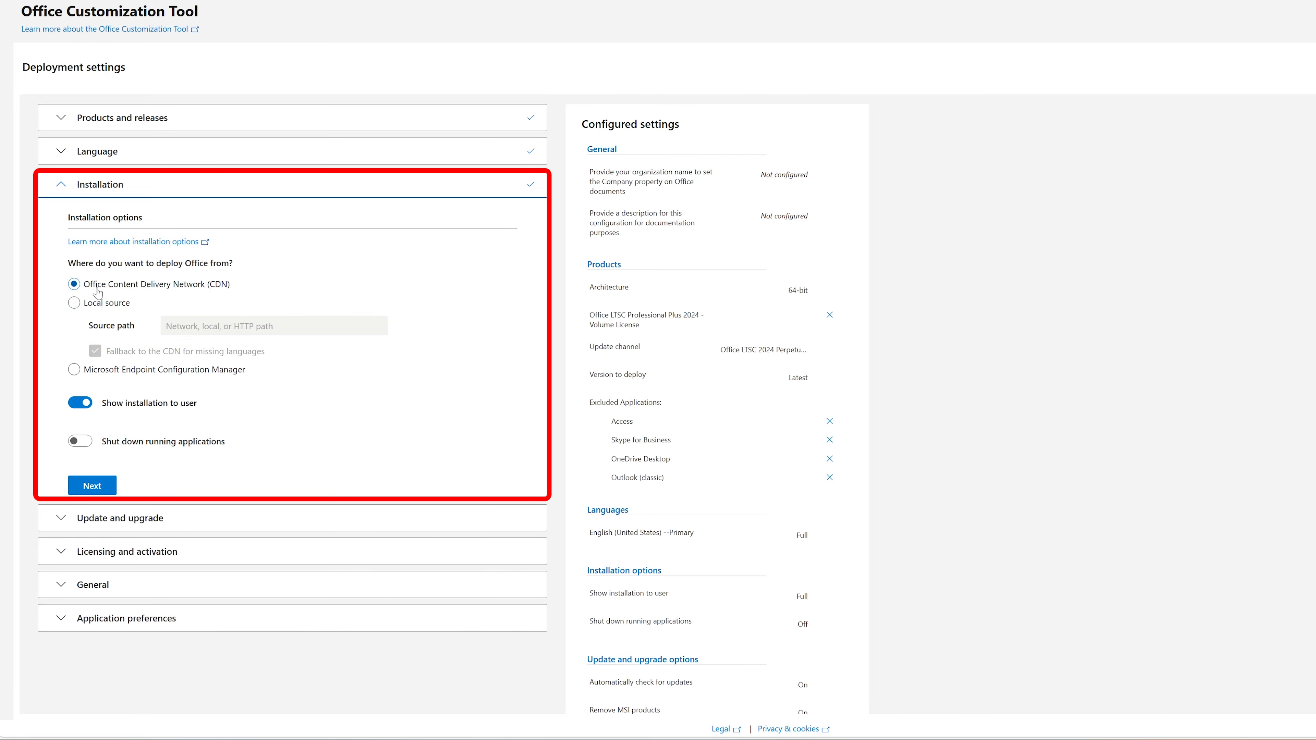
click(105, 487)
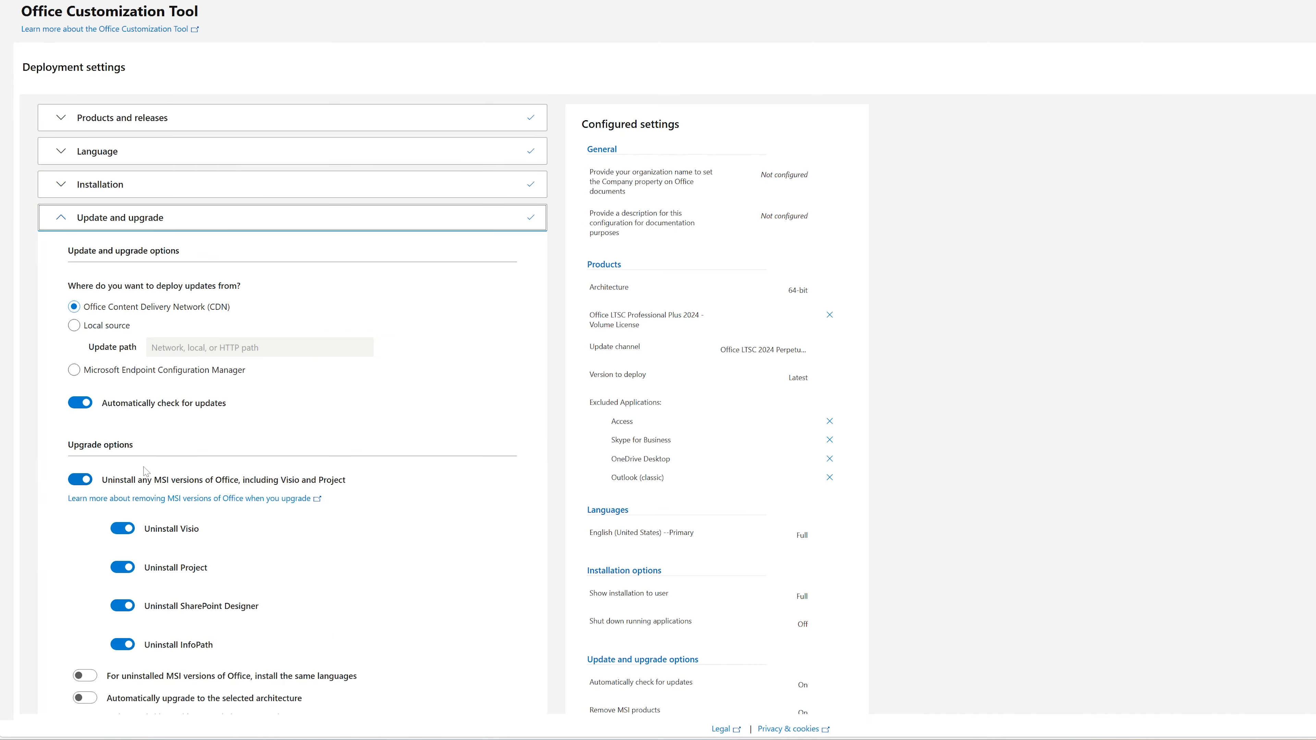
Keep the default update and upgrade options and turn on automatic acceptance of the license terms under Licensing and activation.
scroll(192, 288, down, 3)
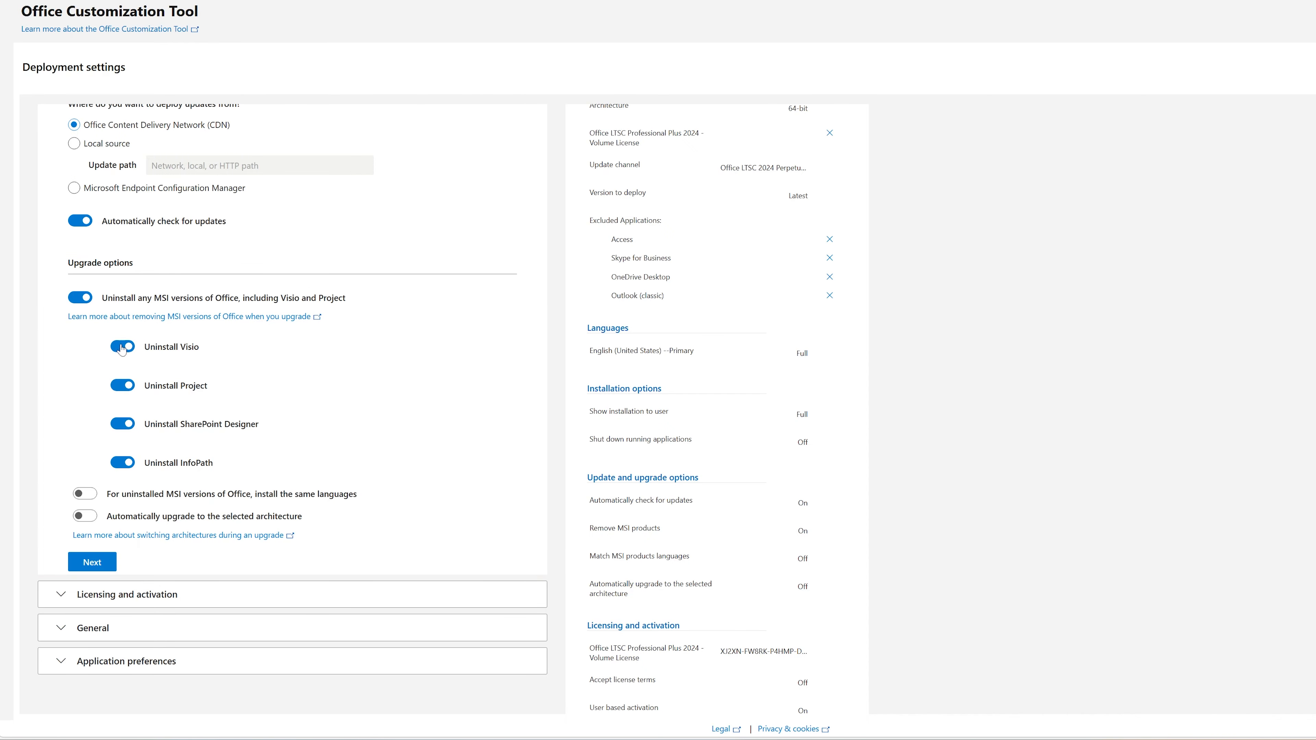
scroll(182, 317, up, 2)
scroll(215, 488, down, 3)
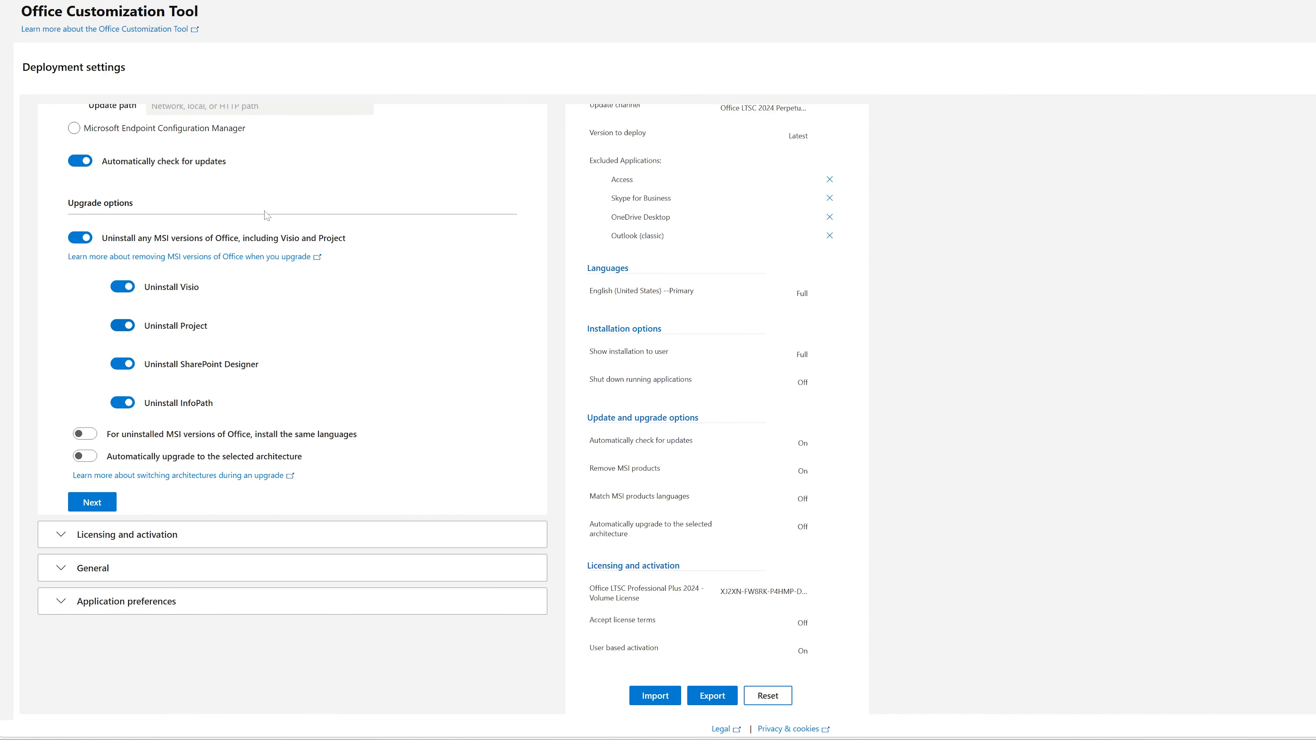
scroll(642, 408, up, 5)
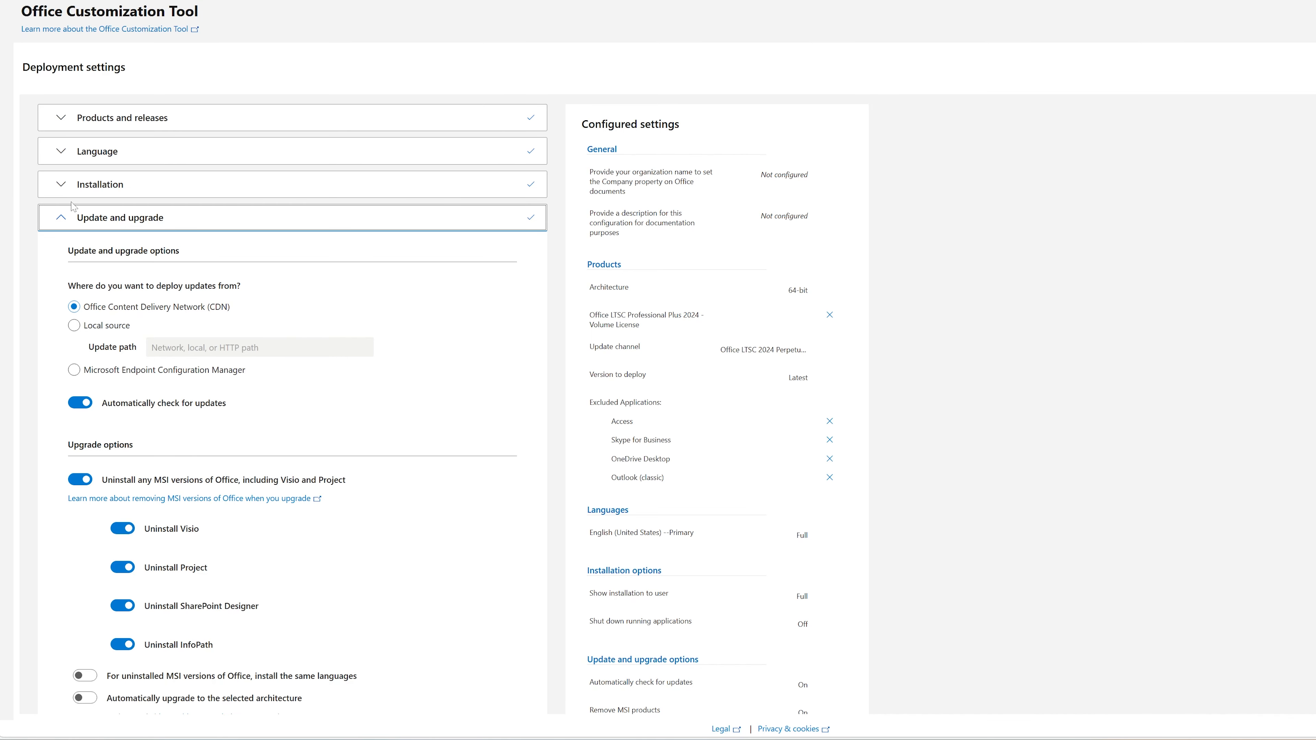
scroll(155, 414, down, 5)
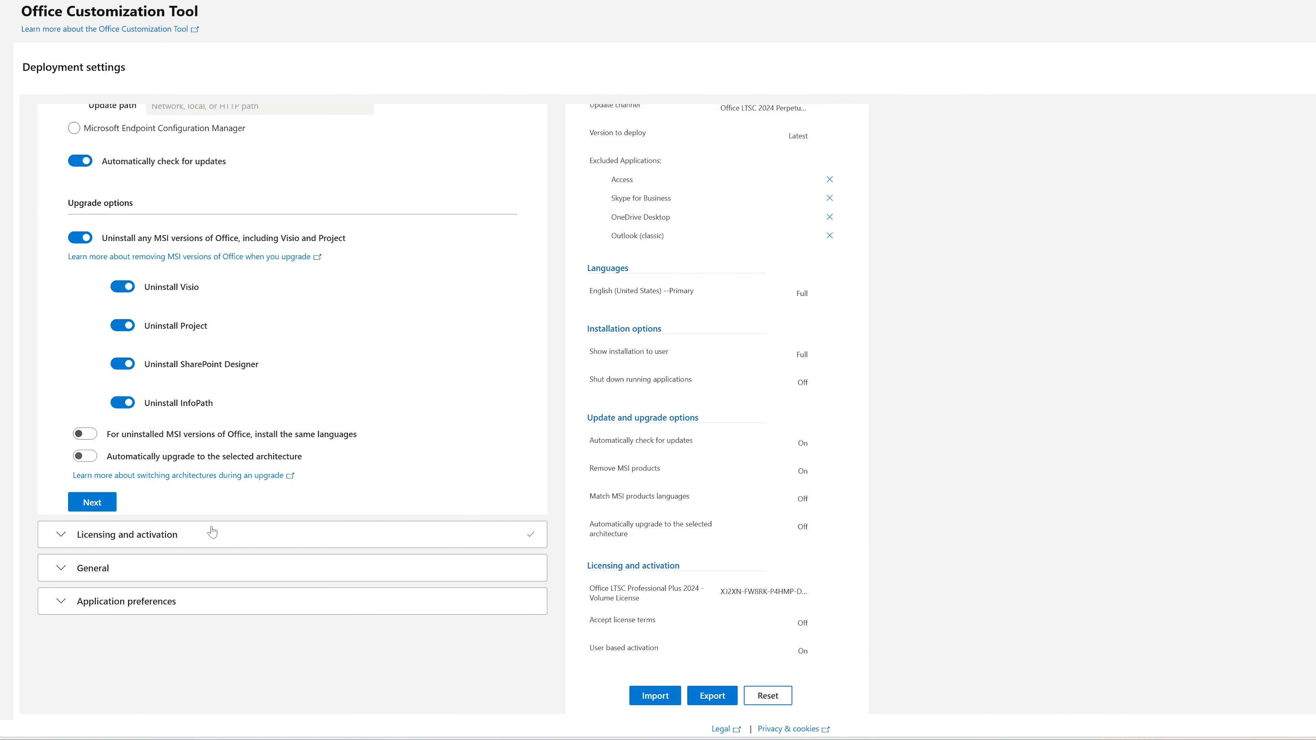
click(197, 540)
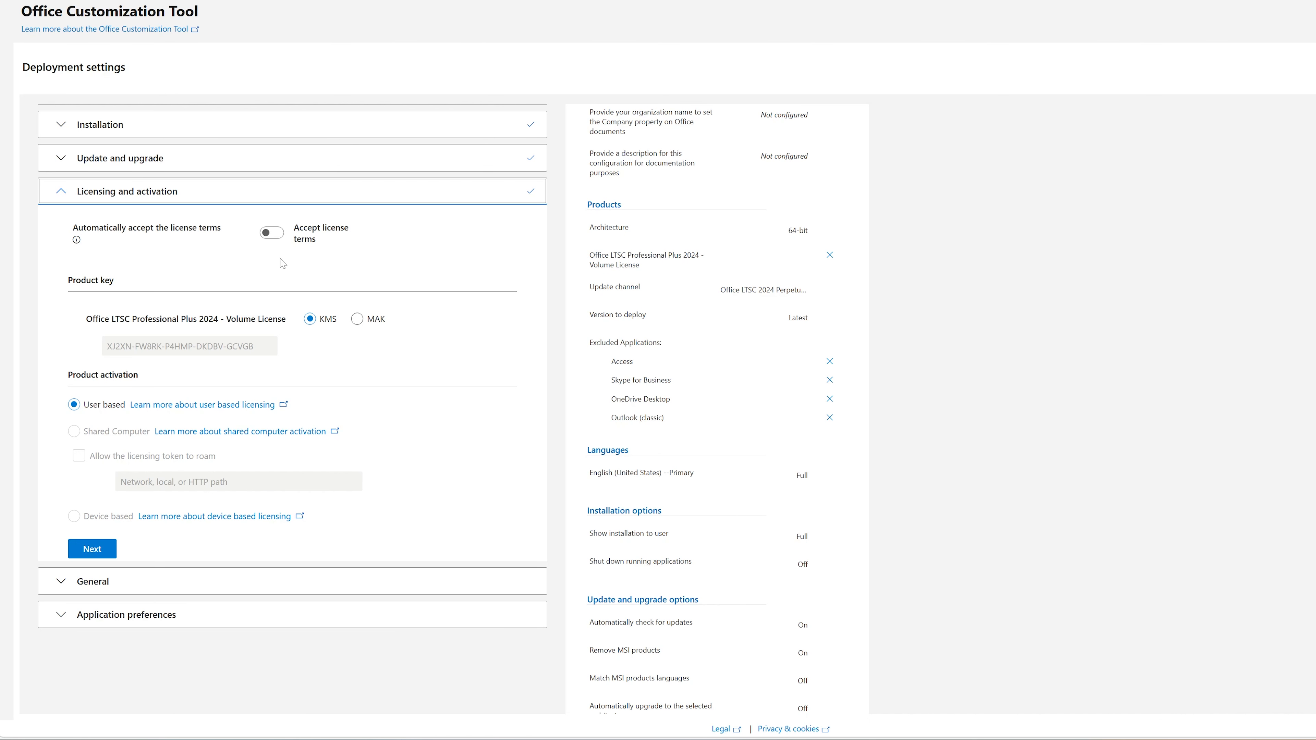
click(267, 234)
click(92, 626)
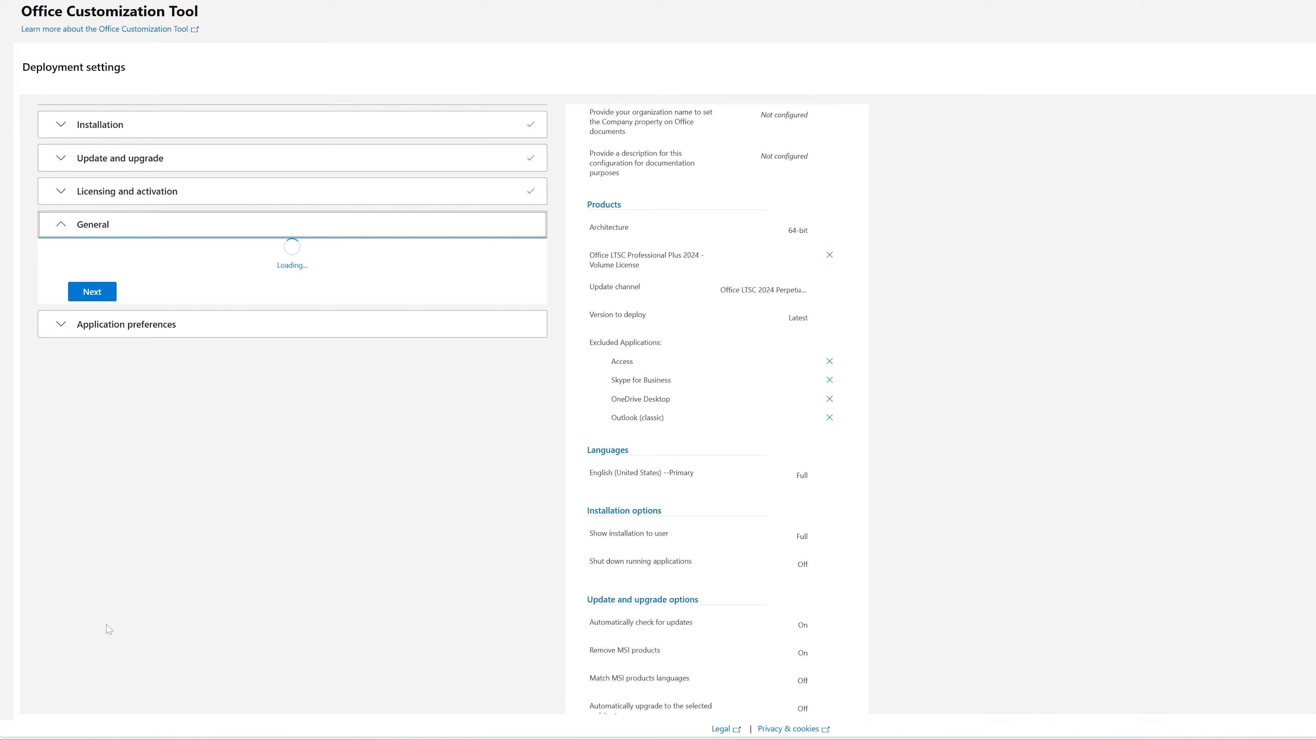
Leave the general settings and application preferences at their defaults and finish the configuration.
click(98, 455)
scroll(400, 515, down, 8)
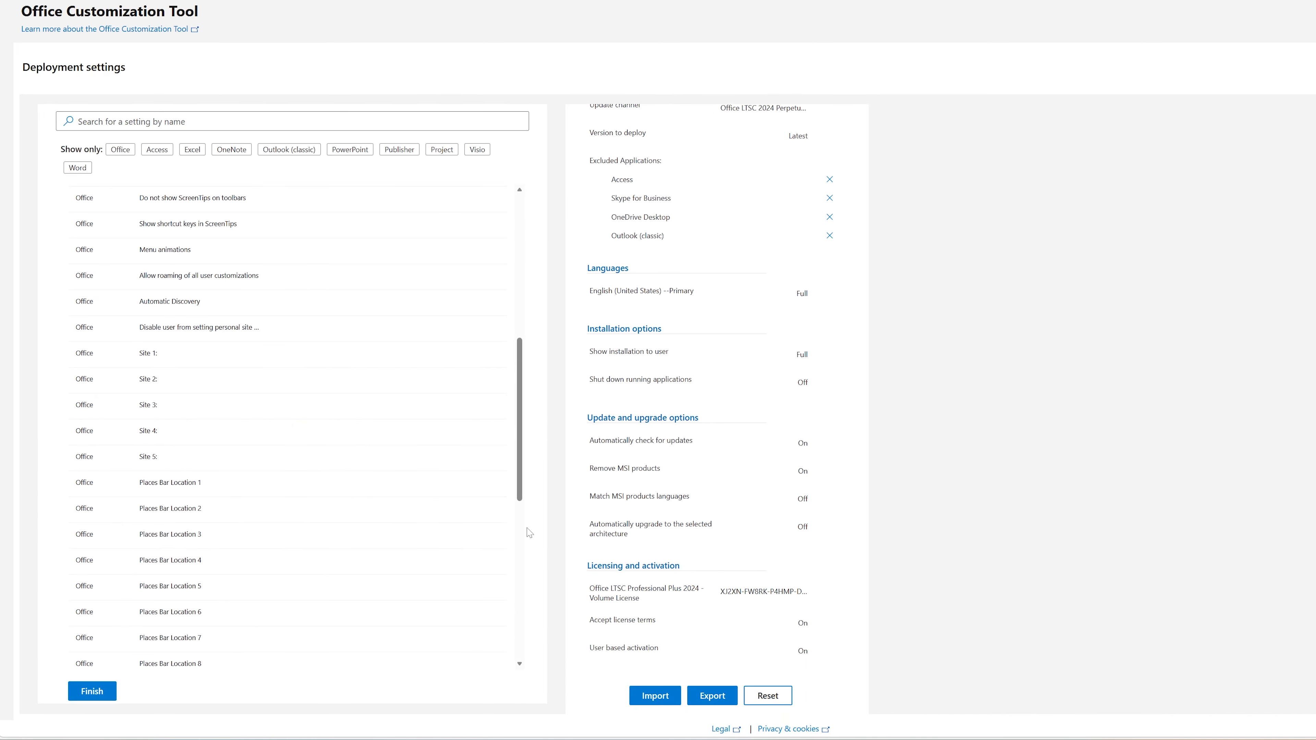
click(94, 692)
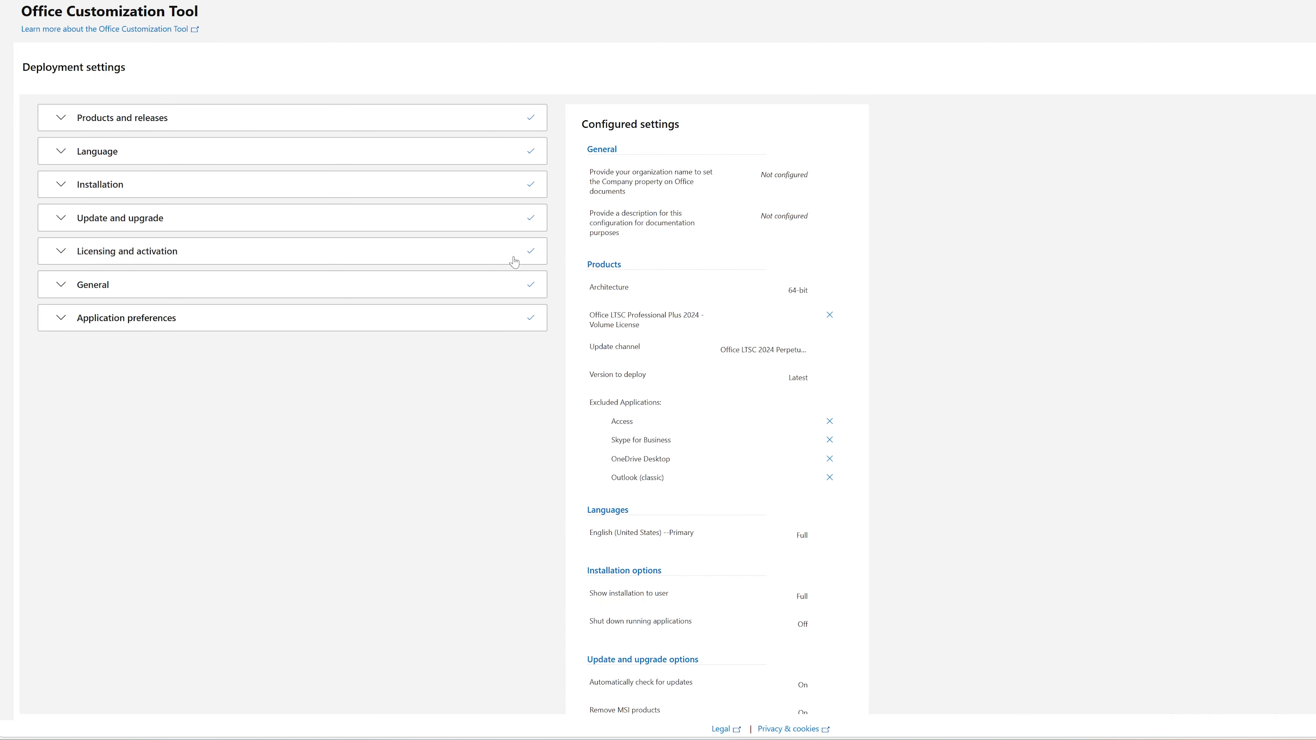
Export the configuration with Office Open XML formats, accept the license agreement, keep the downloaded Configuration.xml file and show it in its folder.
scroll(514, 262, down, 5)
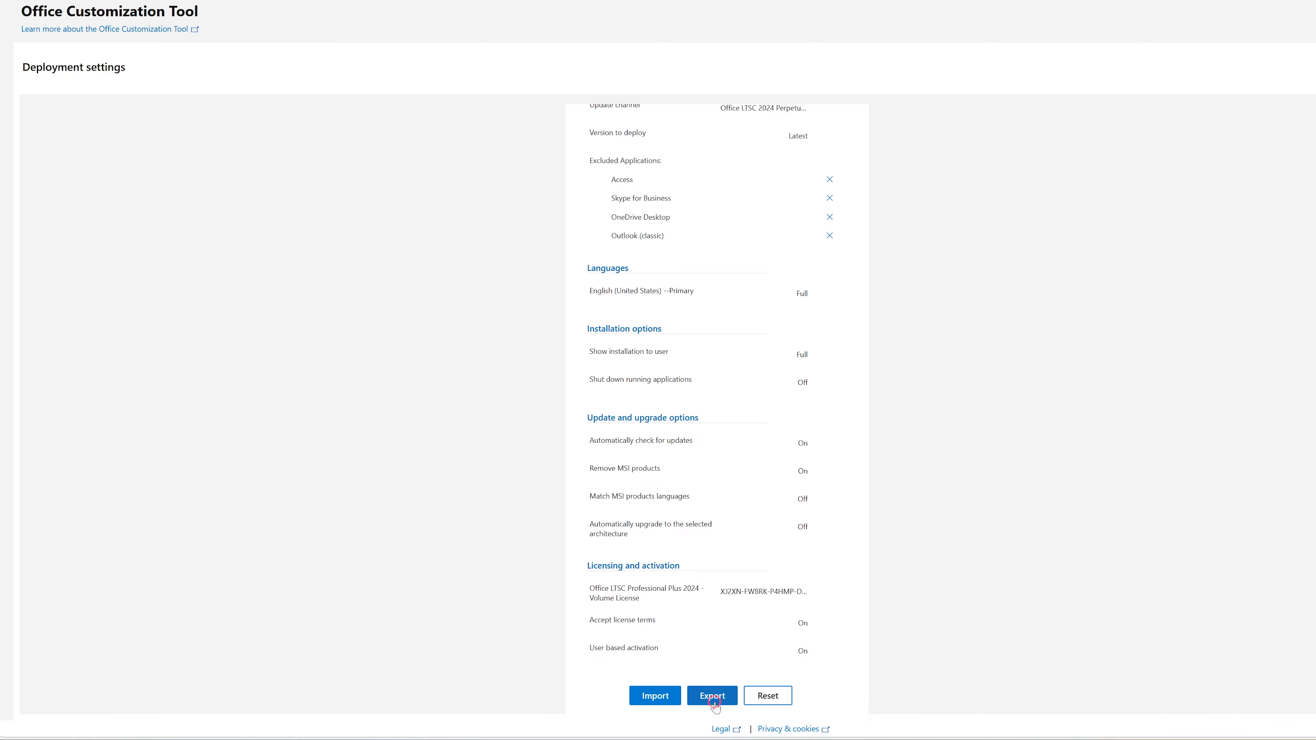
click(713, 696)
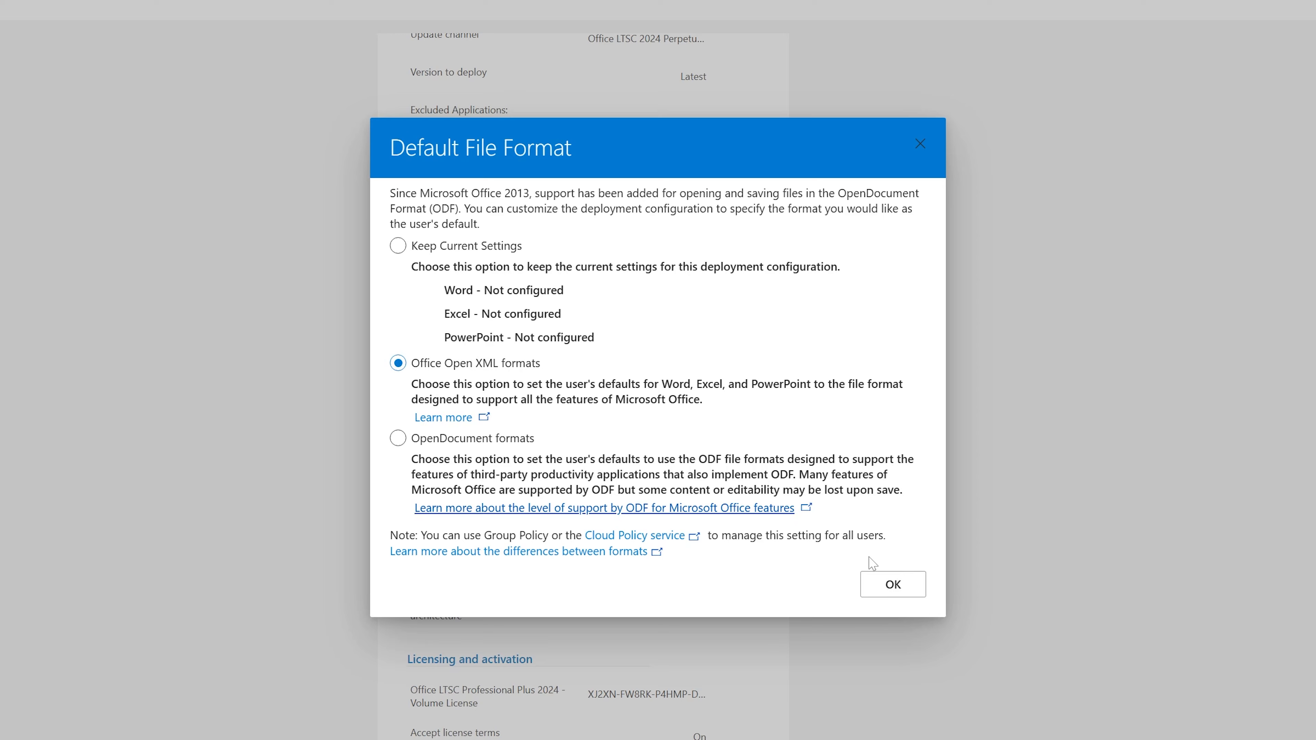
click(891, 585)
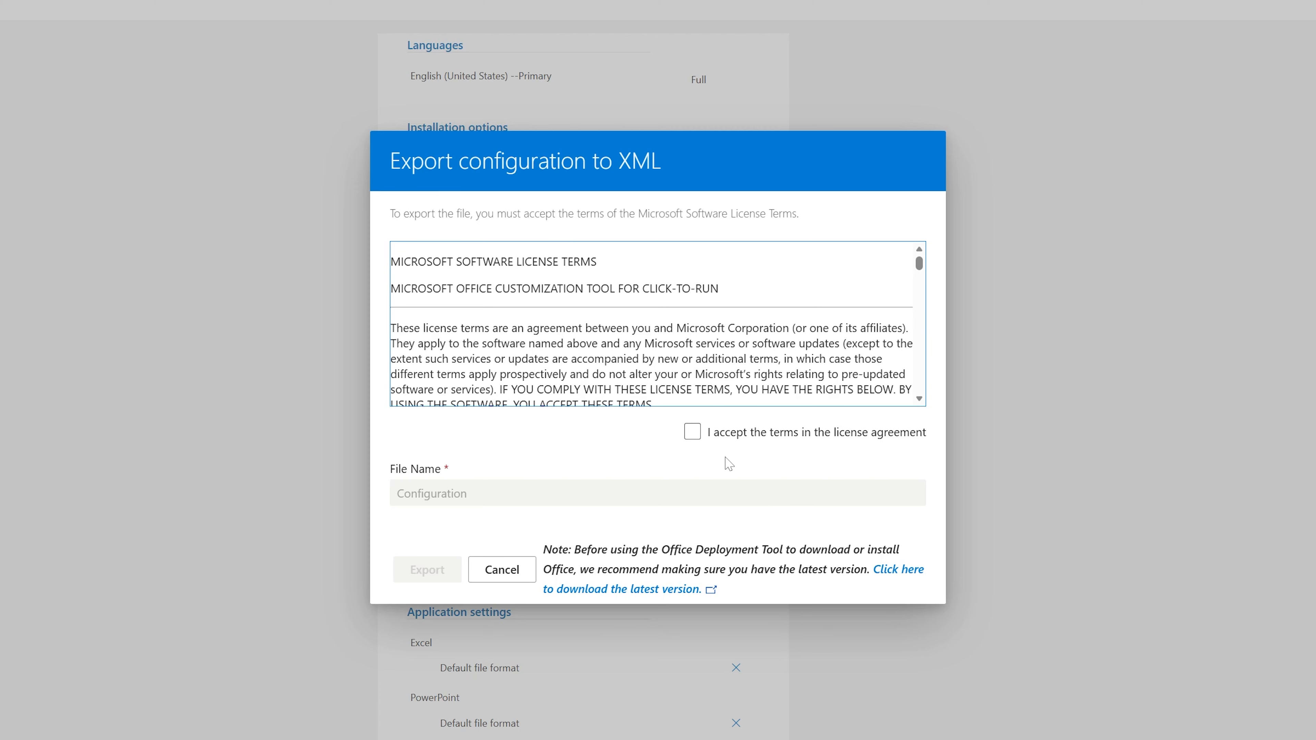
click(692, 433)
click(428, 570)
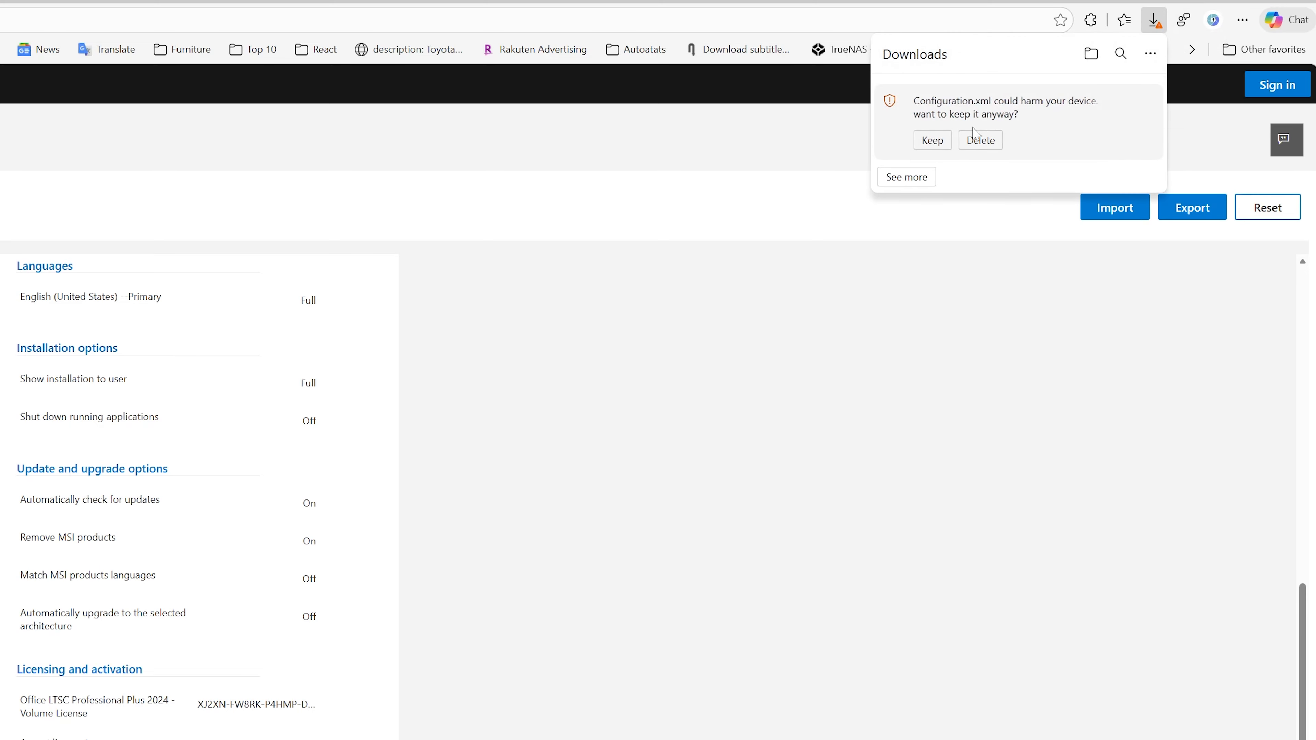
click(947, 139)
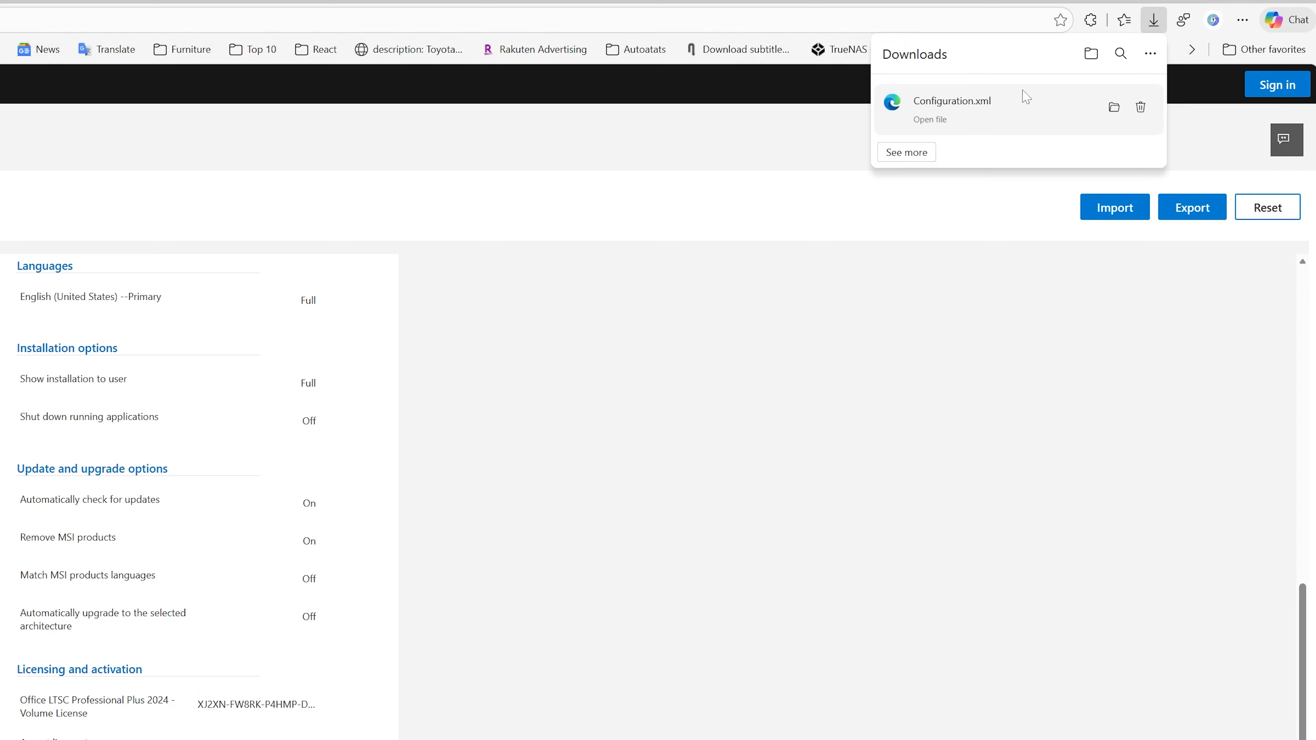
click(1107, 109)
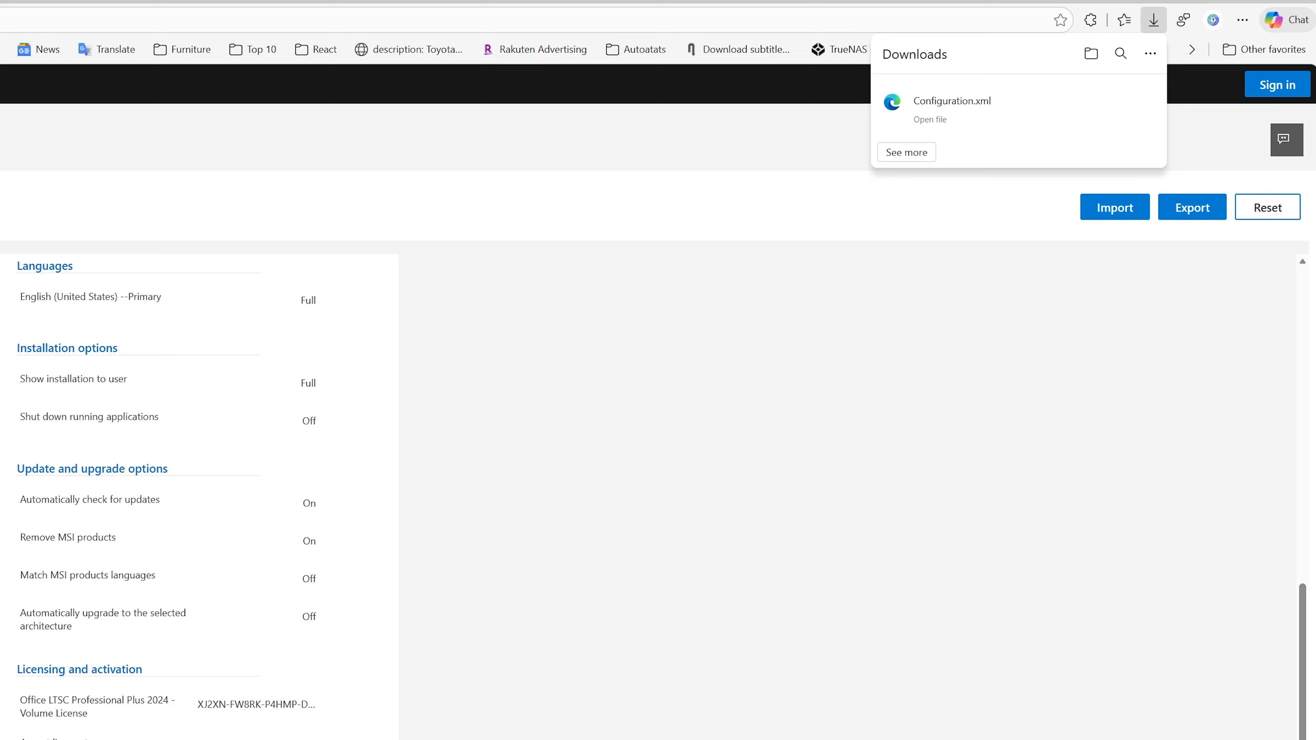
Search the web for "office deployment tool" in a new tab and download the English version from the Microsoft Download Center.
key(ctrl+t)
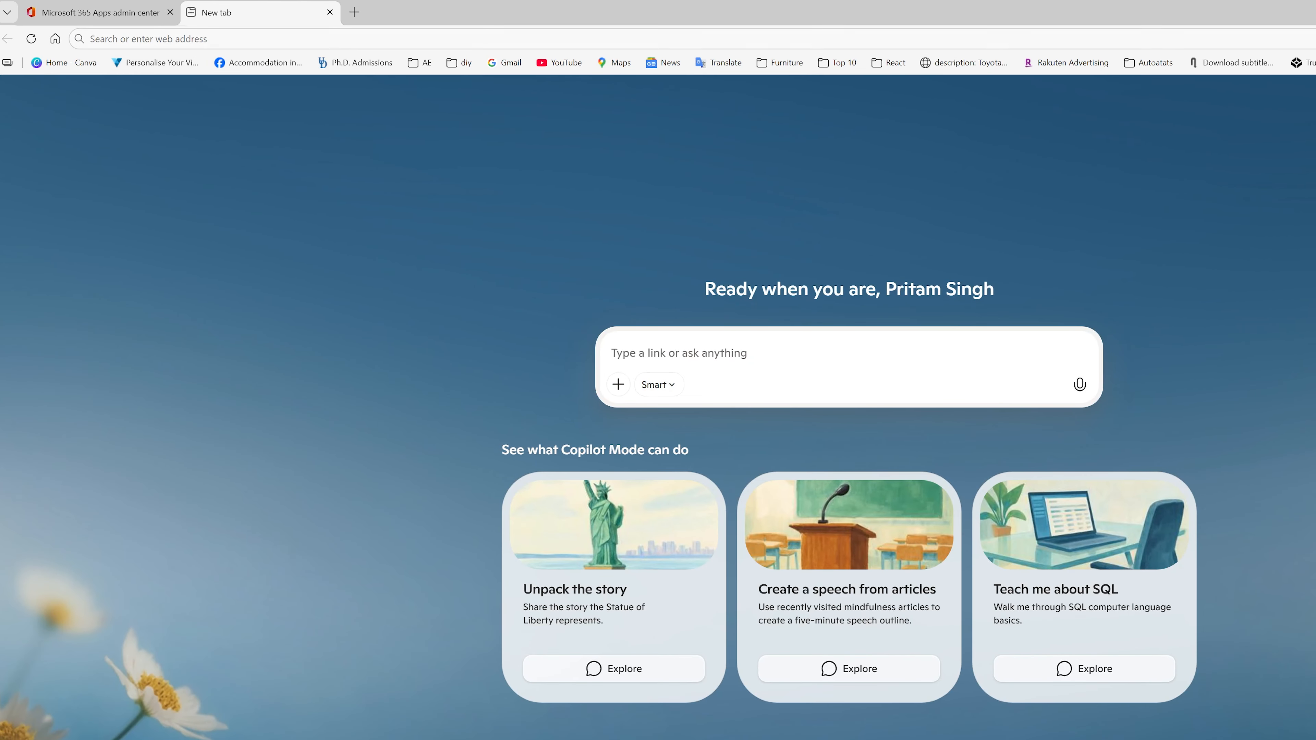
click(184, 39)
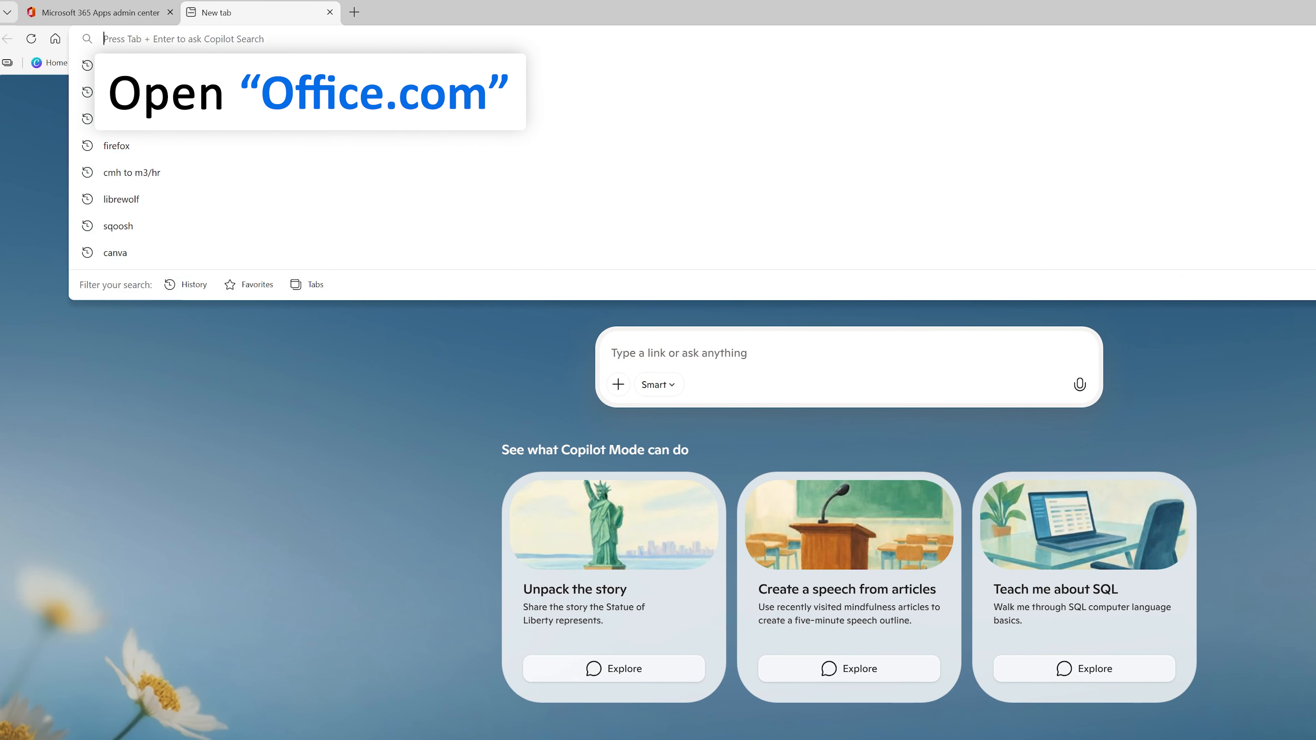
text(offic)
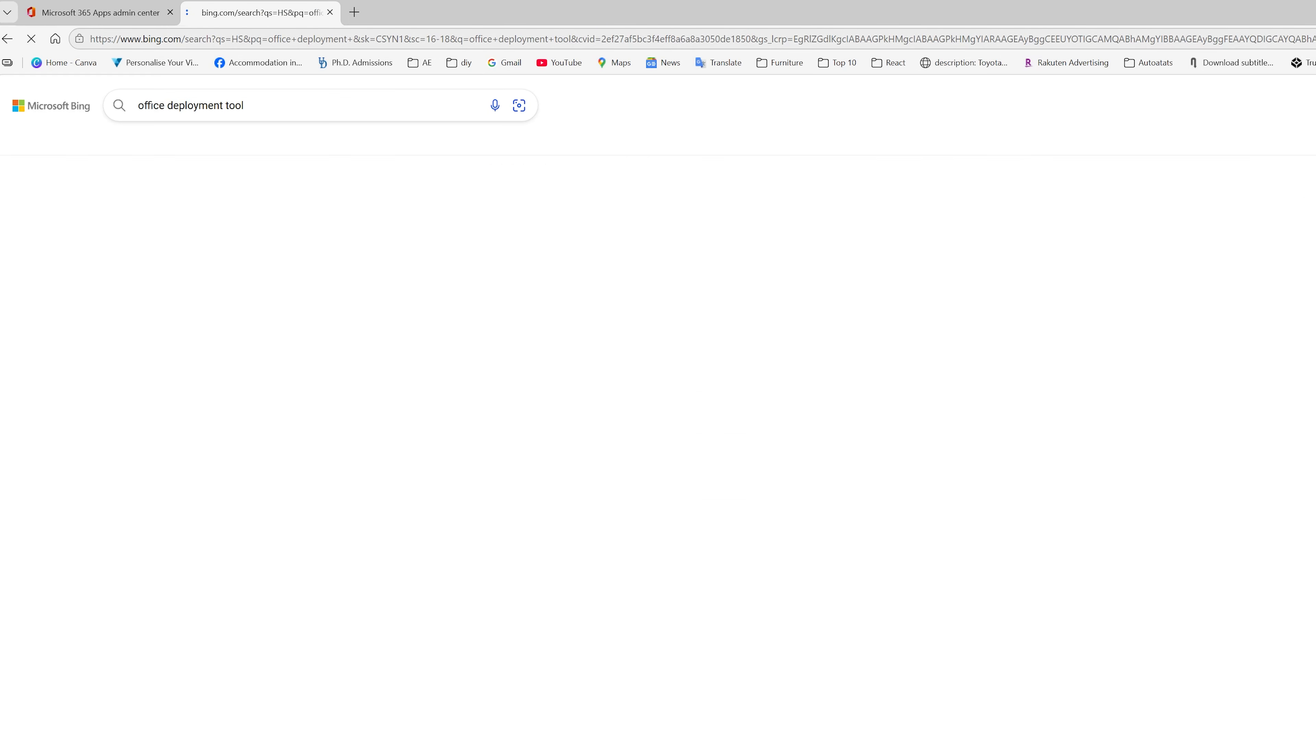
click(326, 429)
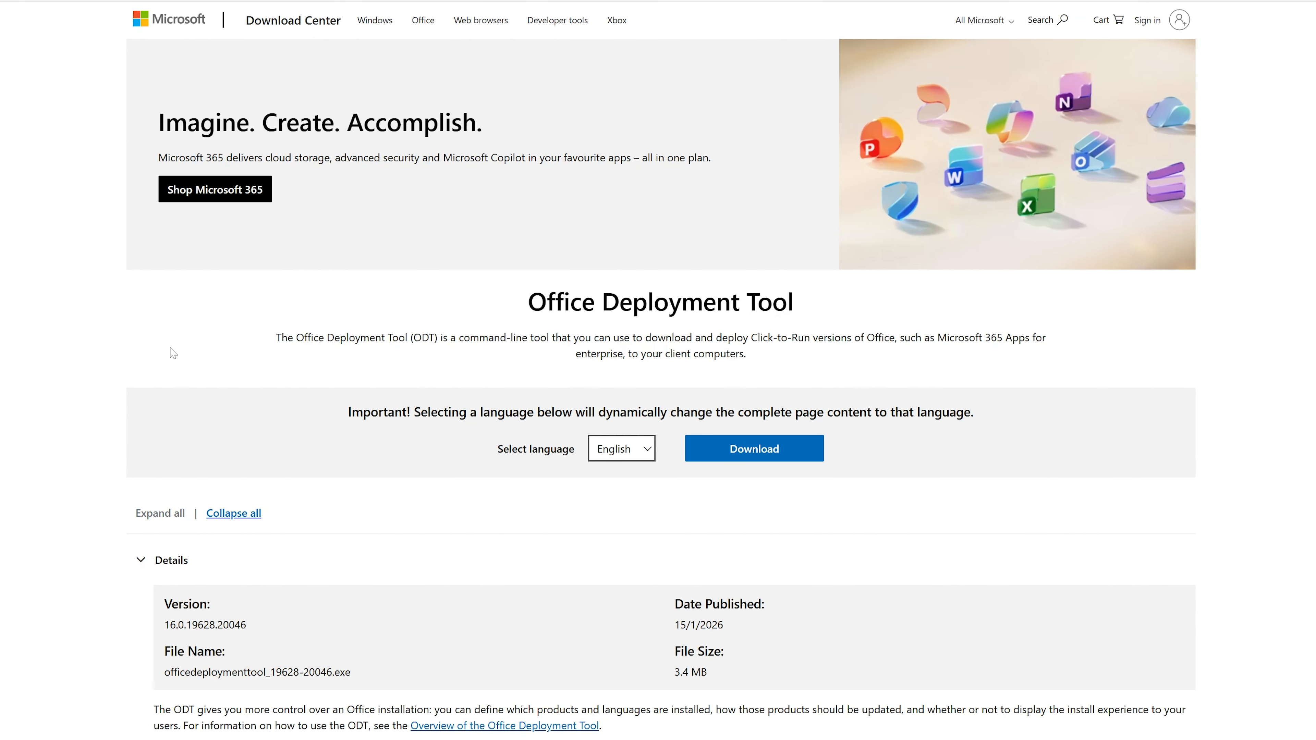
click(752, 461)
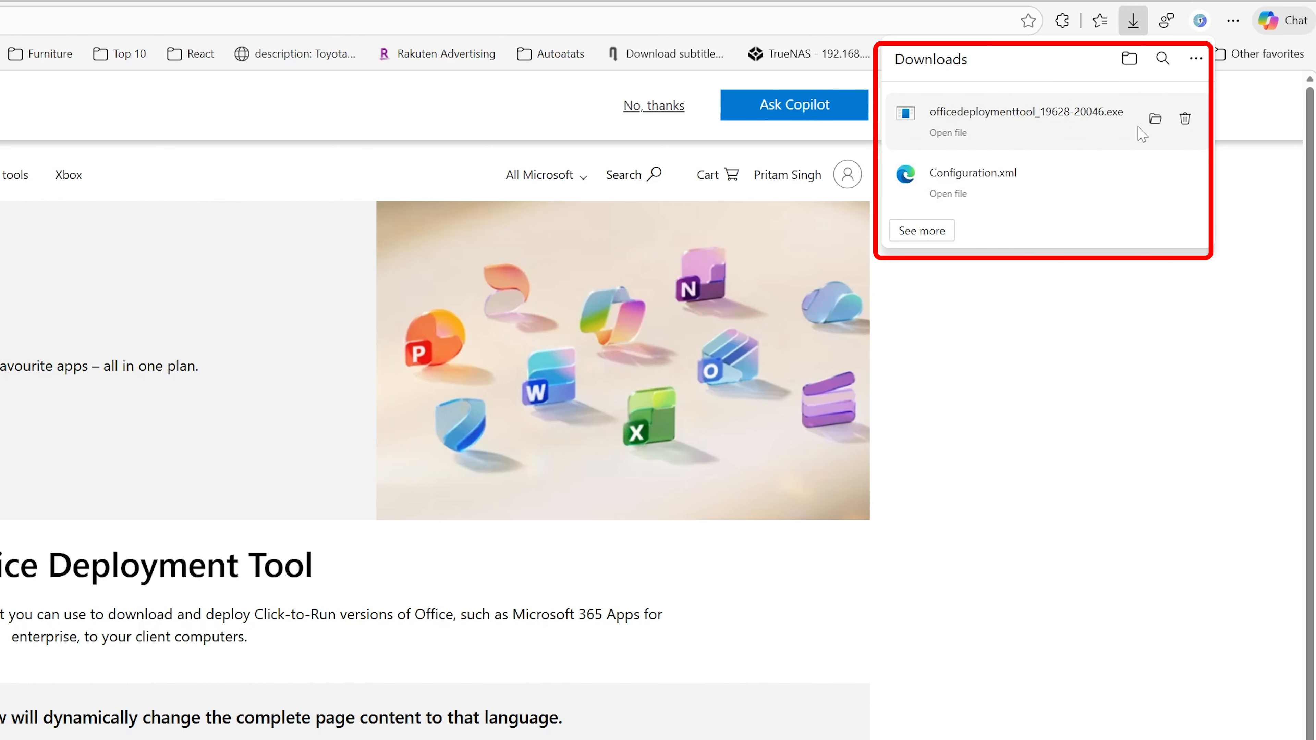
Move officedeploymenttool_19628-20046.exe and Configuration.xml from the Downloads folder into the ofc folder on the Desktop.
click(1155, 118)
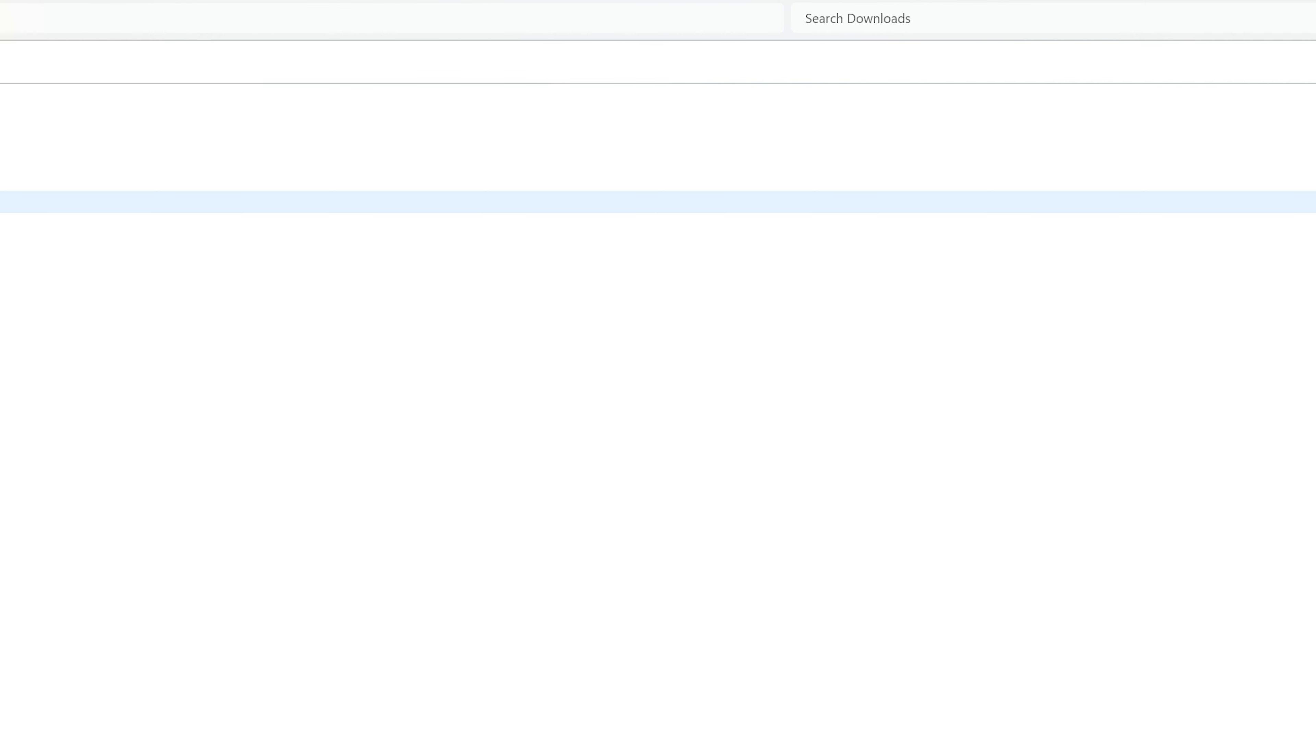
drag(893, 183, 596, 142)
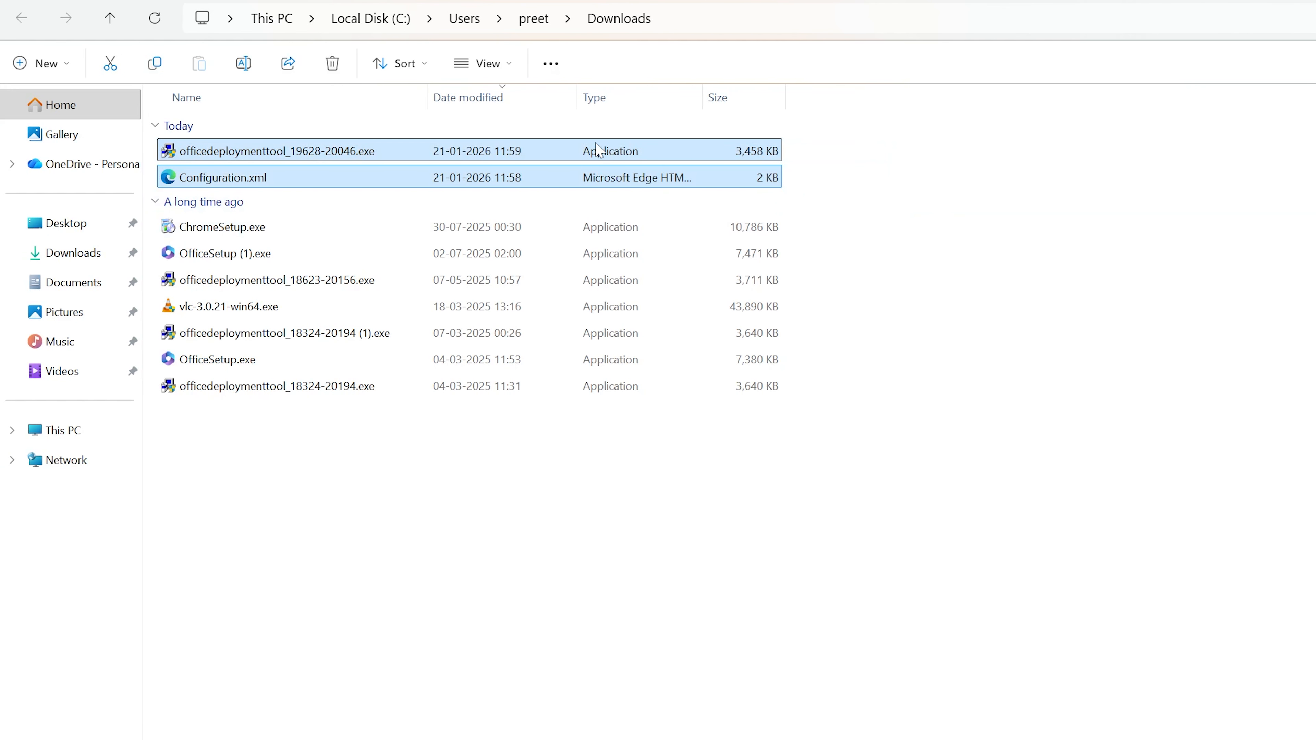
key(ctrl+x)
click(69, 223)
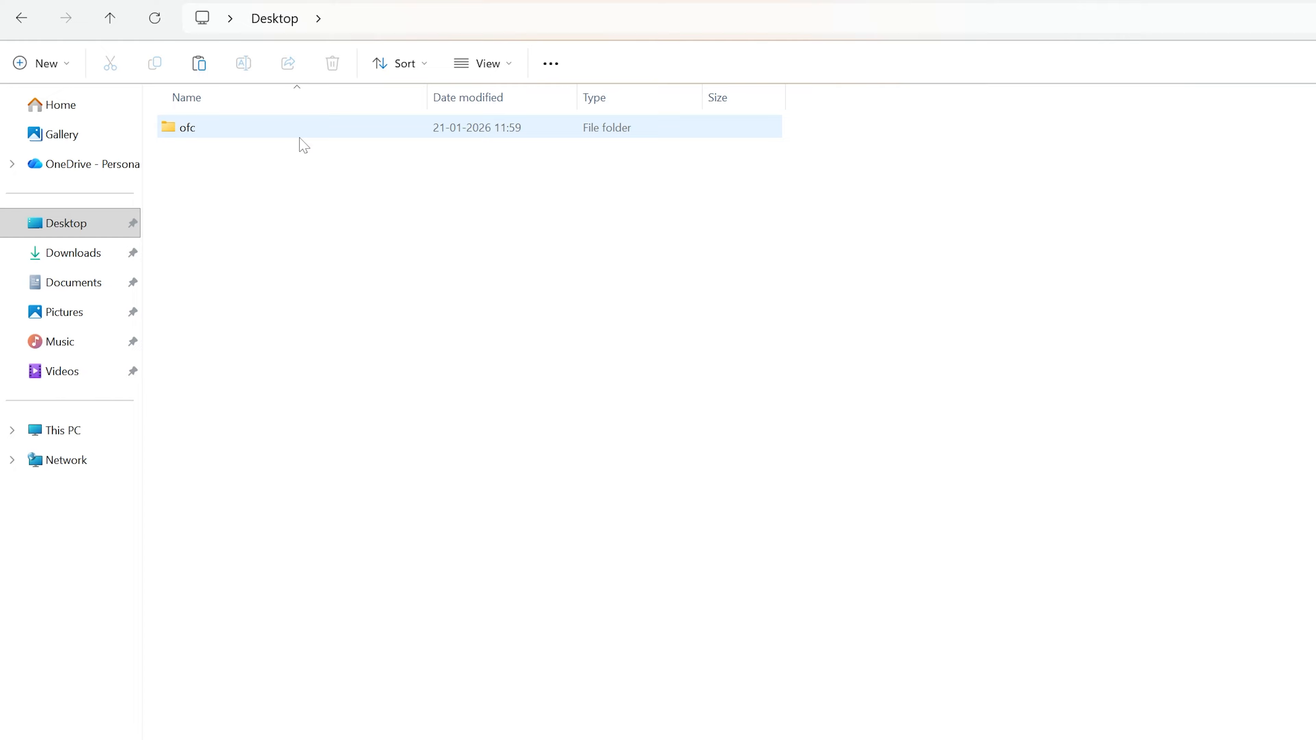
double_click(259, 130)
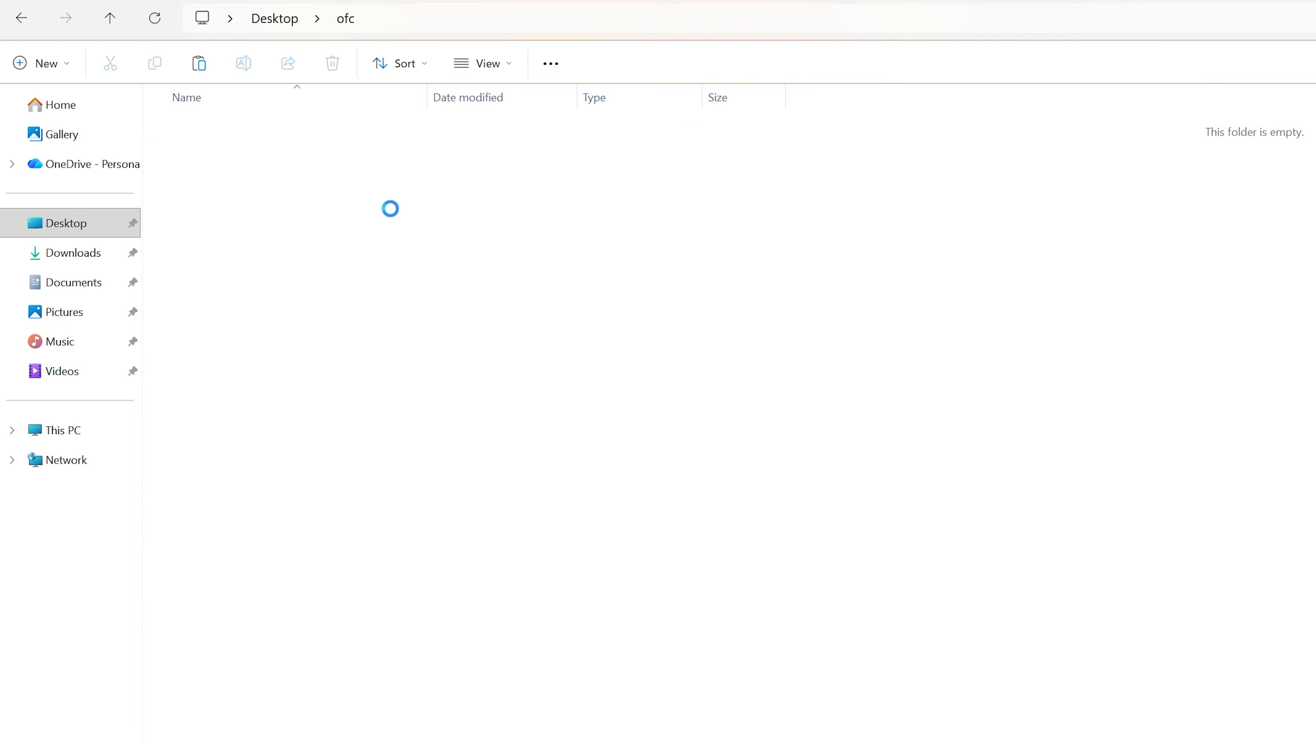
key(ctrl+v)
click(564, 299)
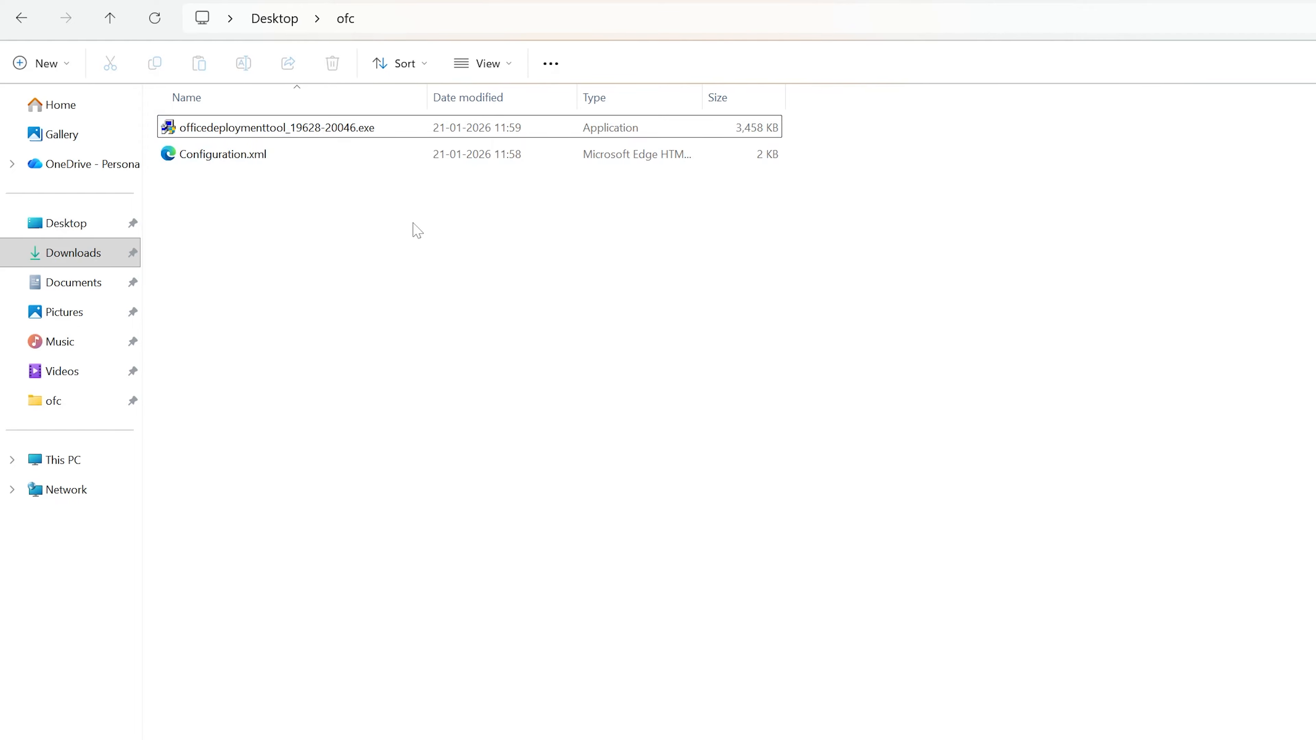
click(225, 165)
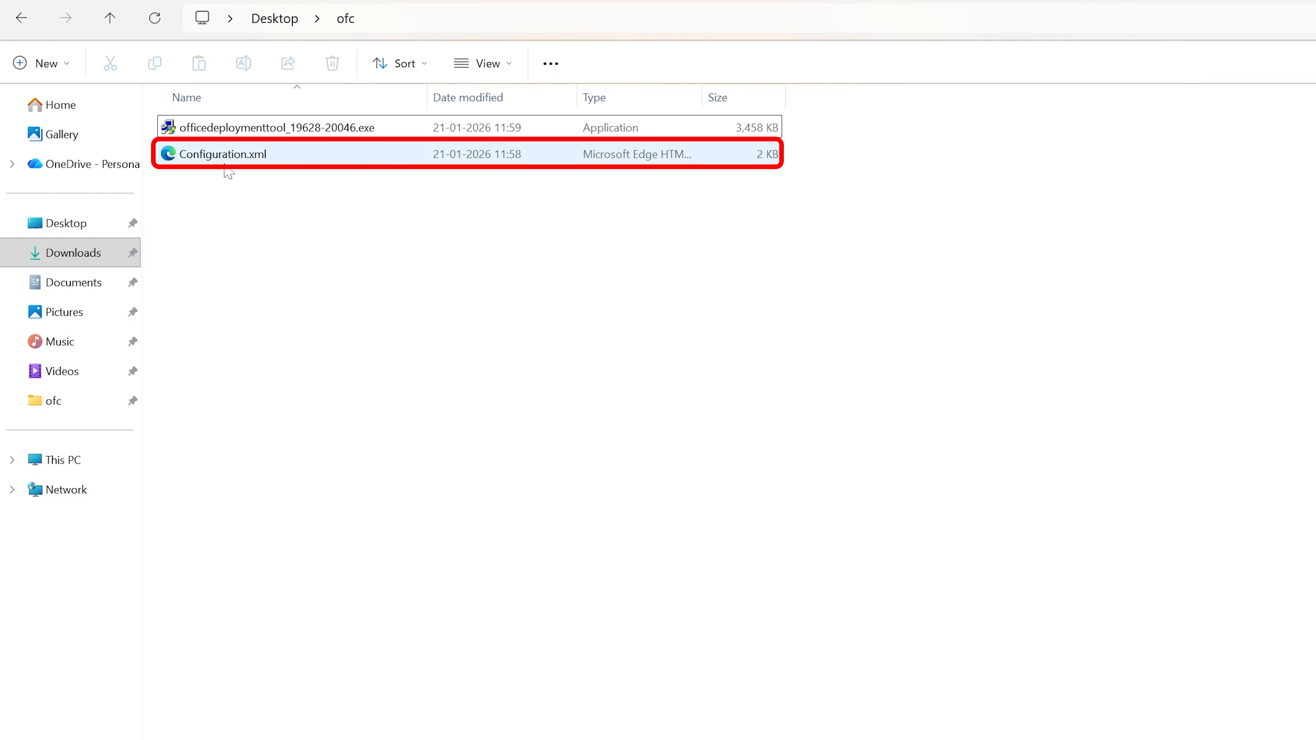
click(319, 157)
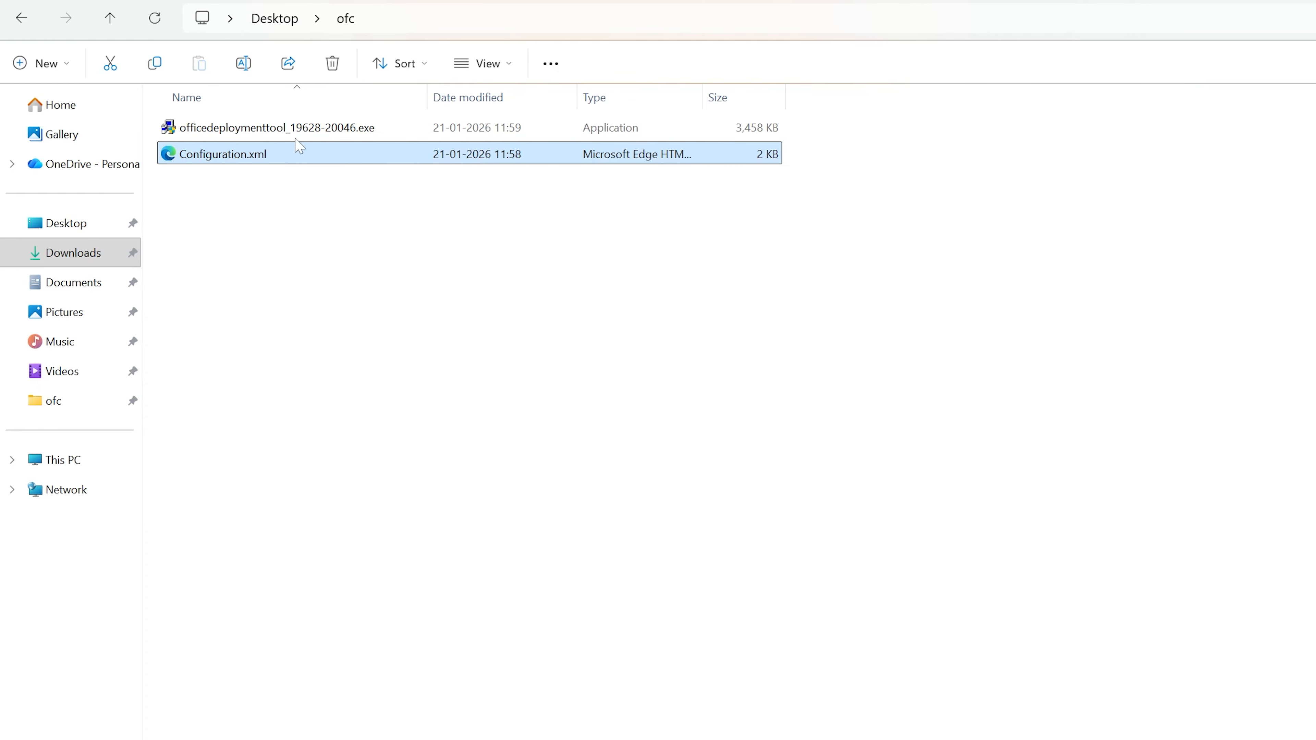
Run officedeploymenttool_19628-20046.exe with administrator permission and accept the Microsoft Software License Terms.
double_click(236, 128)
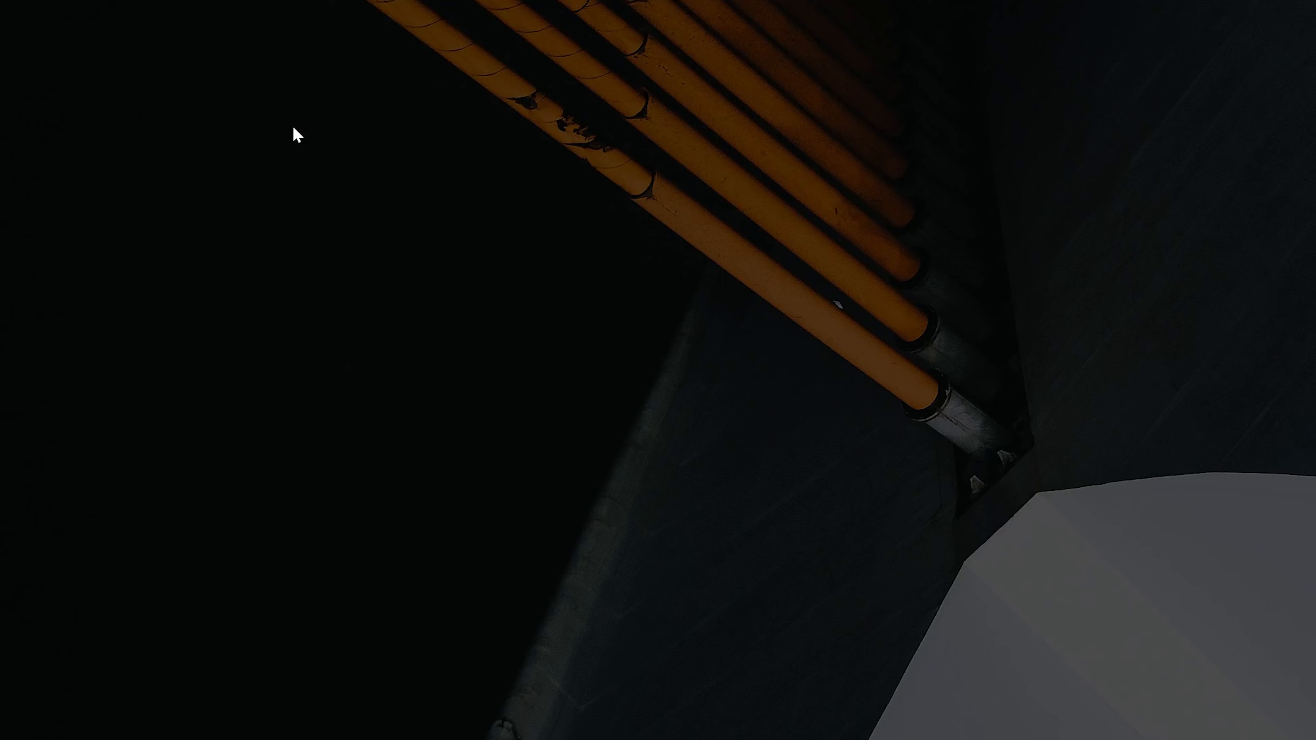
click(659, 548)
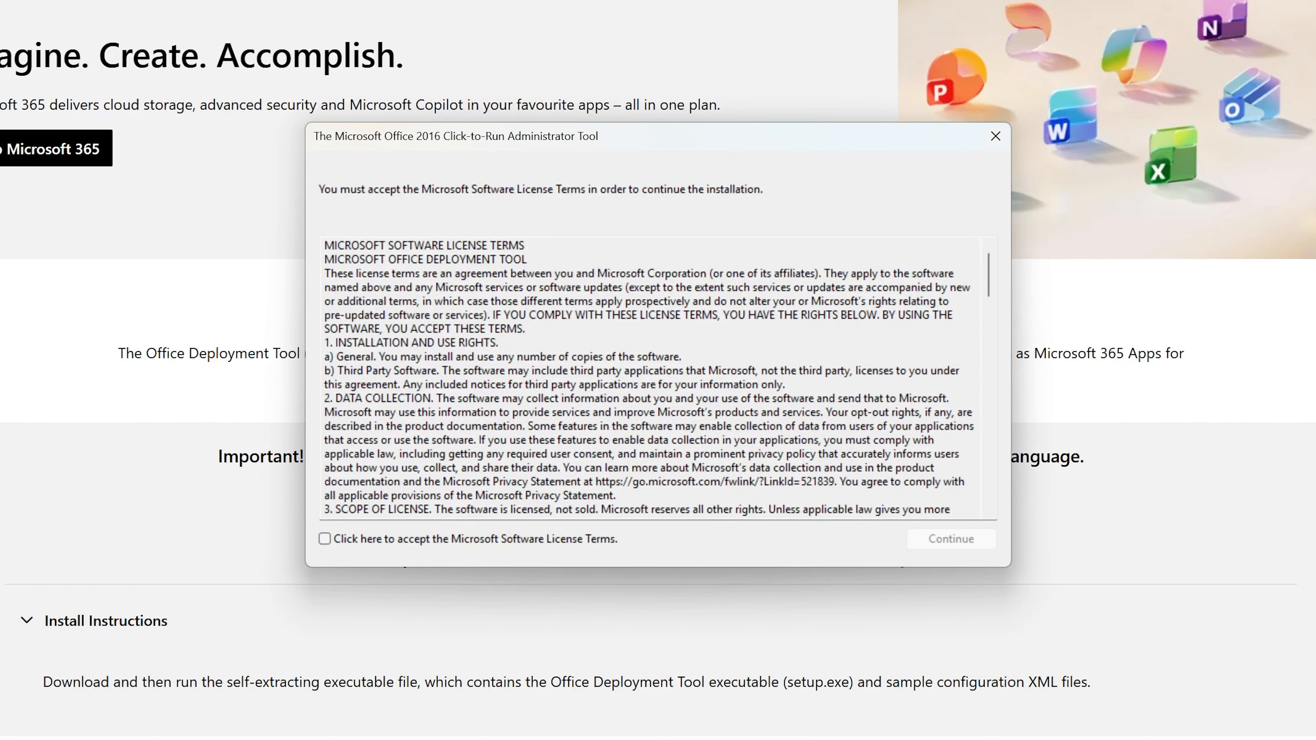
click(430, 540)
click(958, 539)
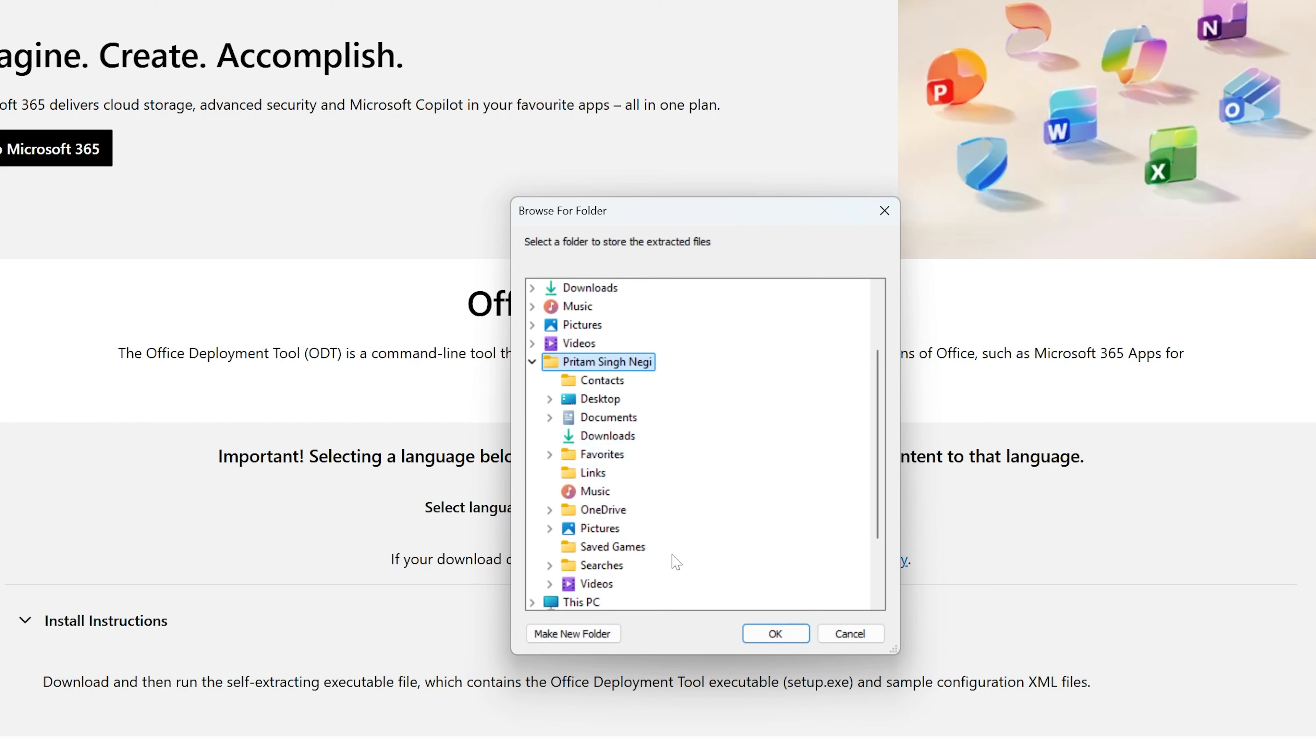
Extract the deployment tool's files into the ofc folder on the Desktop and dismiss the completion message.
click(549, 399)
click(604, 417)
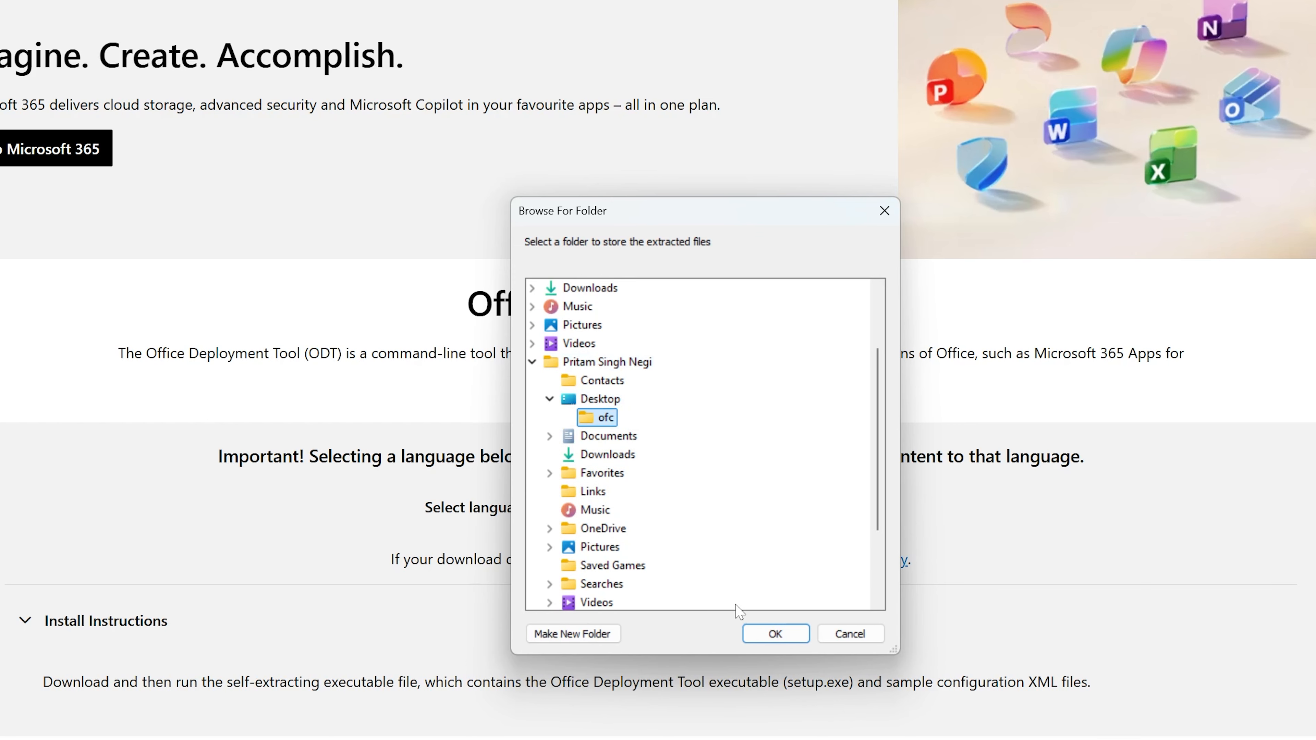
click(776, 634)
click(783, 414)
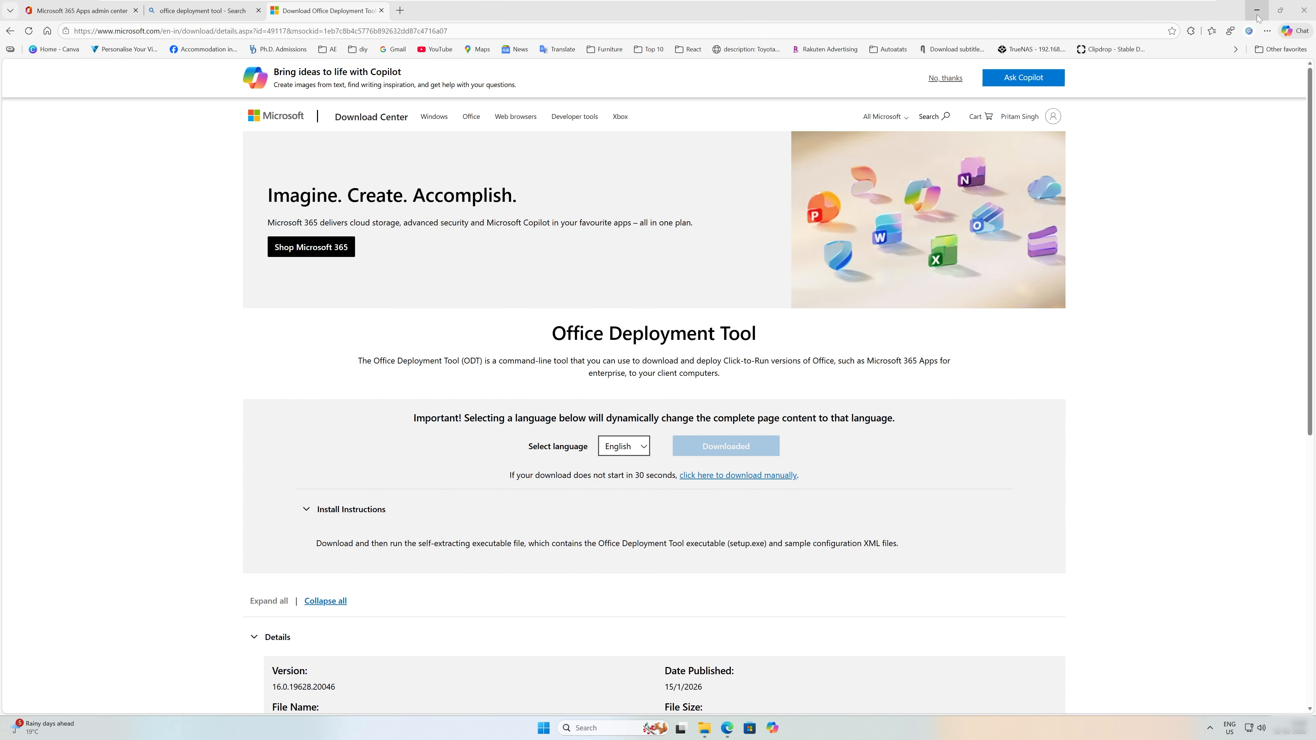
Minimize the browser and check the extracted files in the ofc folder.
click(1254, 11)
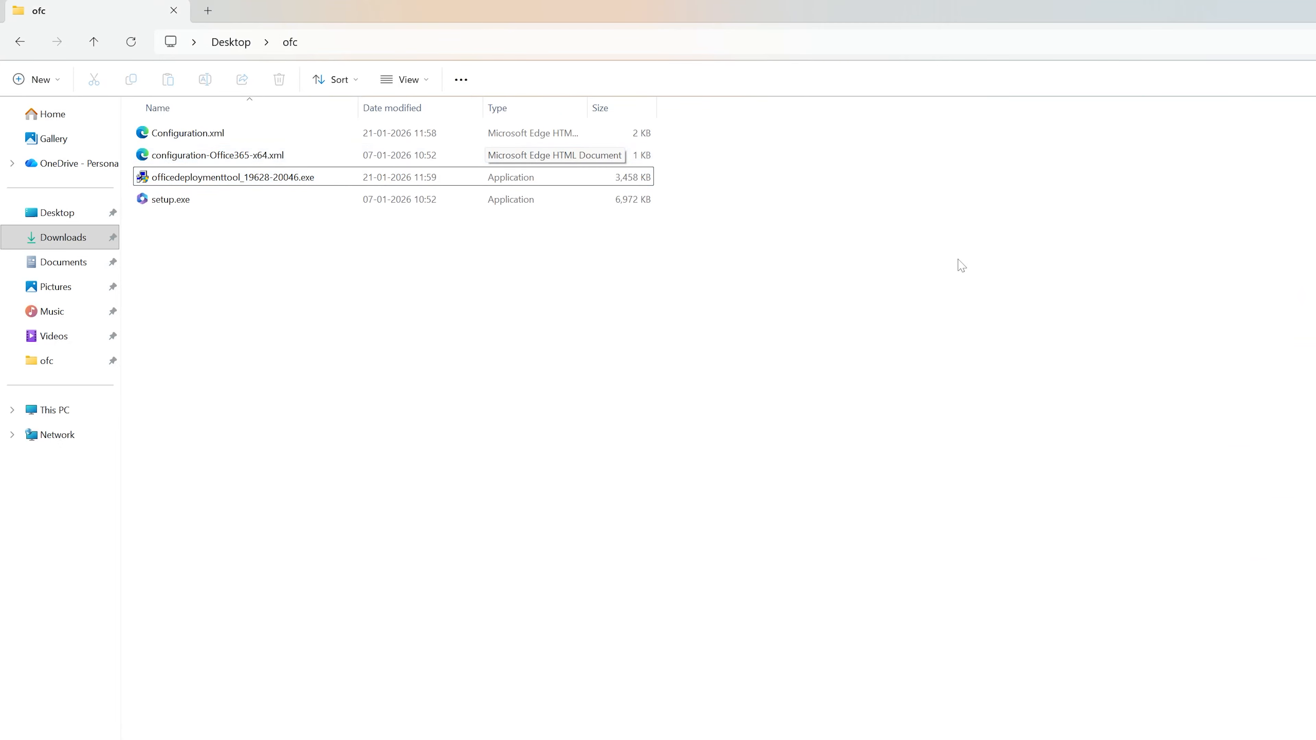
click(254, 165)
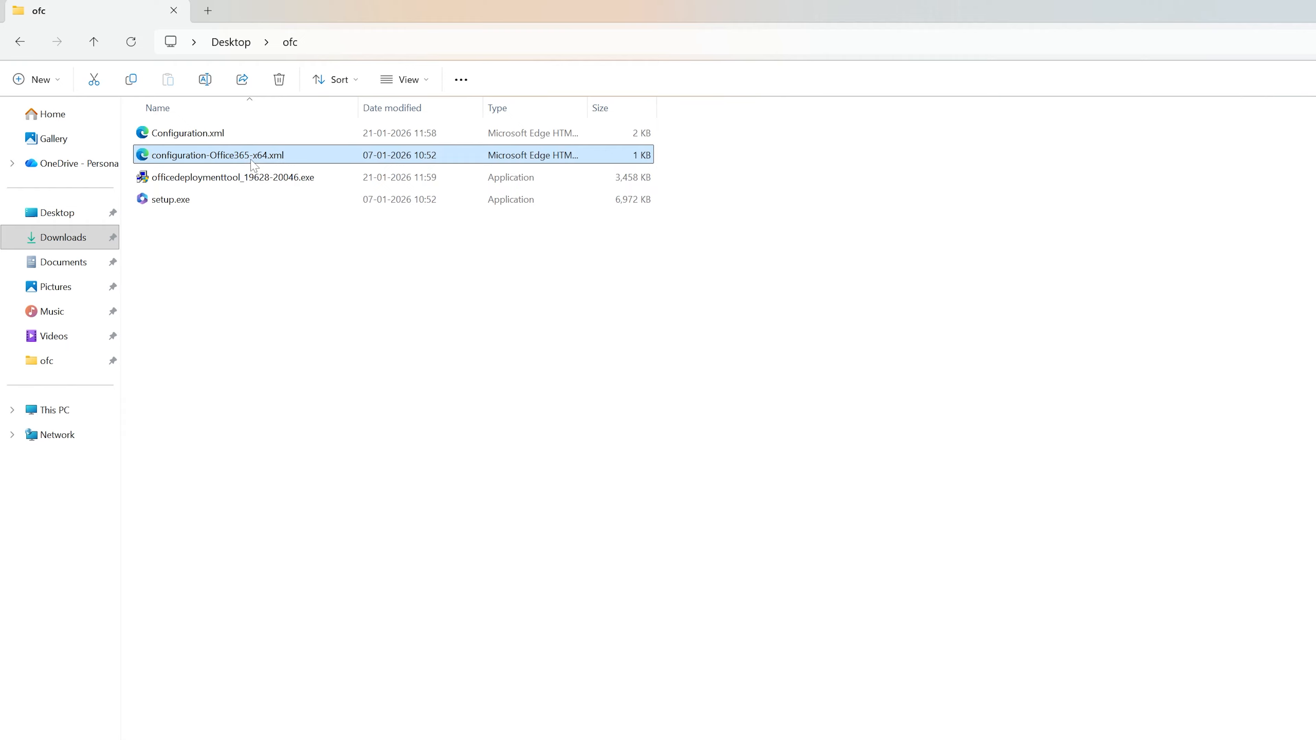
click(325, 403)
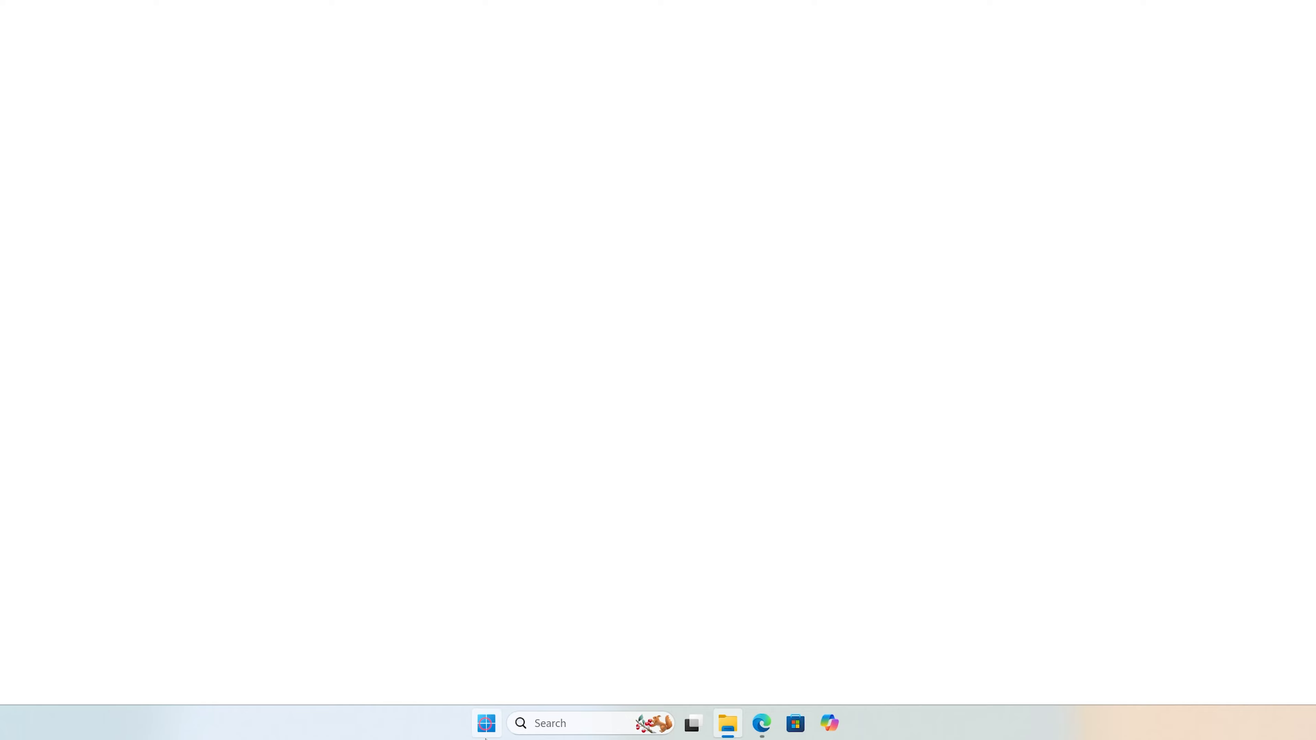
Open Command Prompt as administrator and place its window clear of the ofc folder's file list.
click(486, 735)
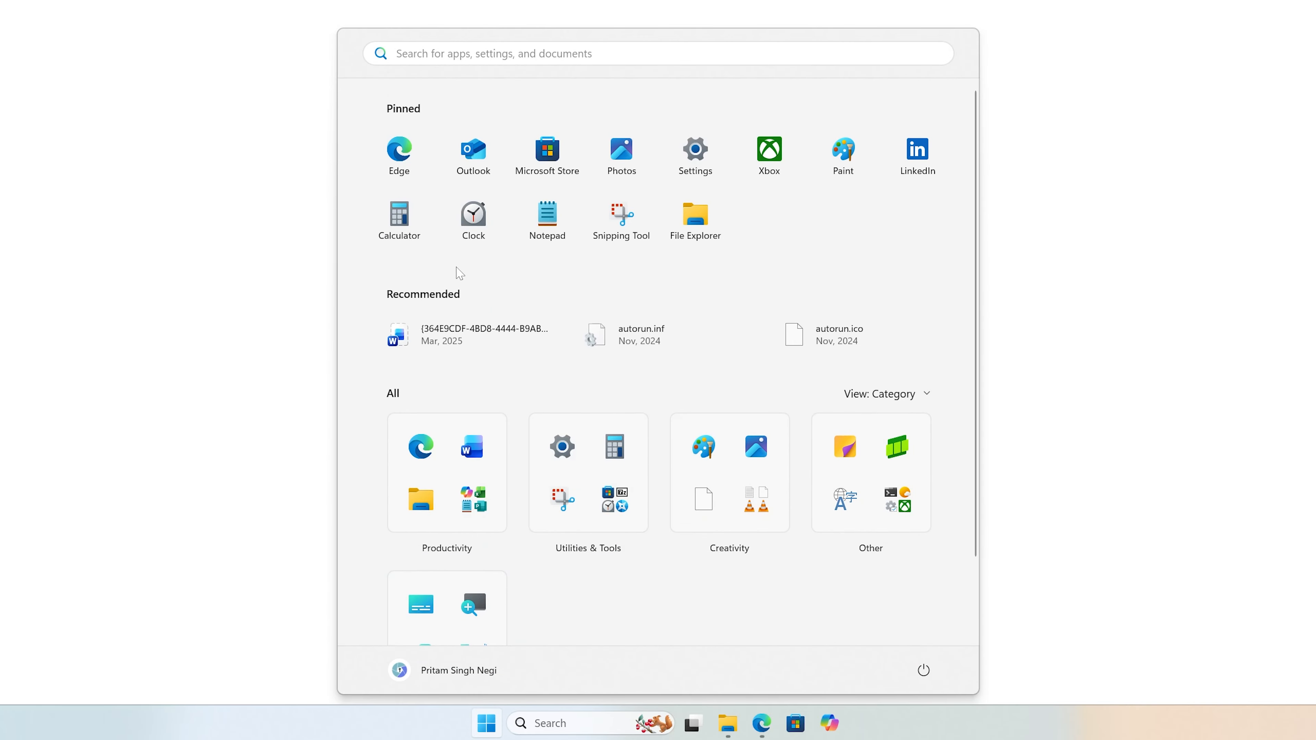
text(cm)
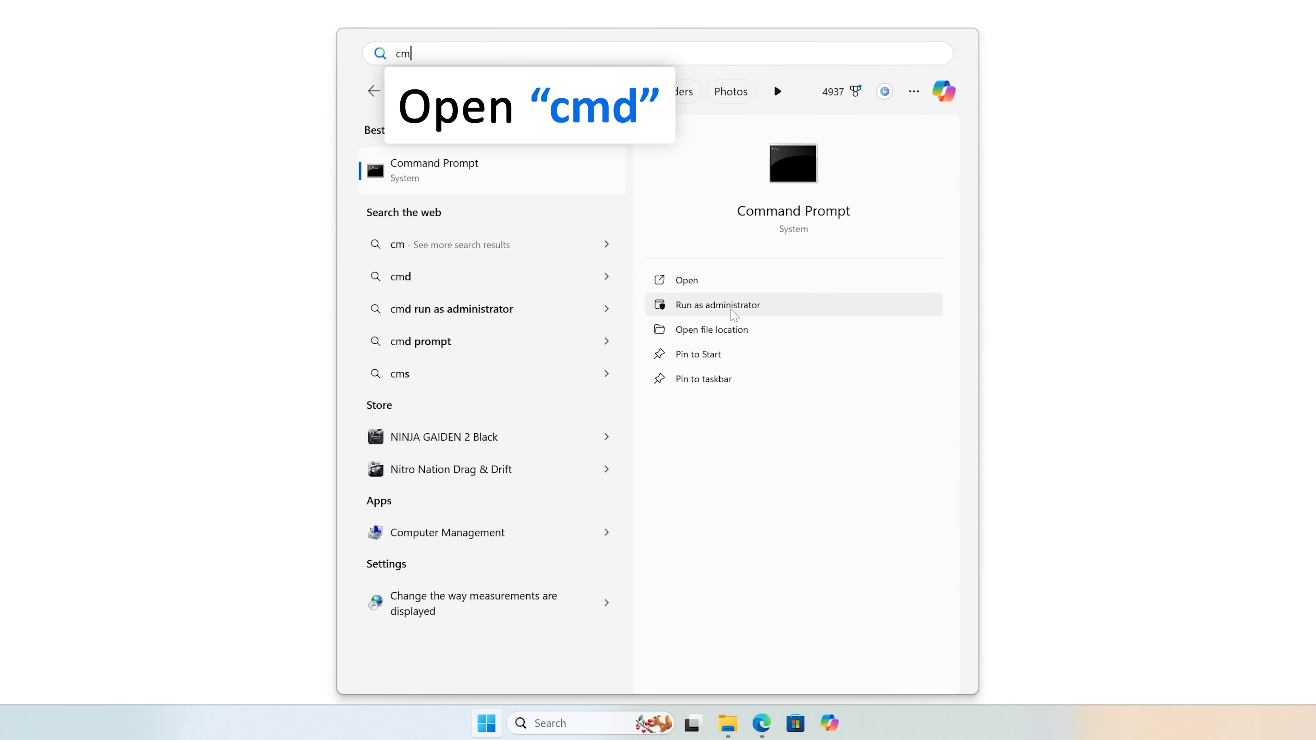
click(717, 305)
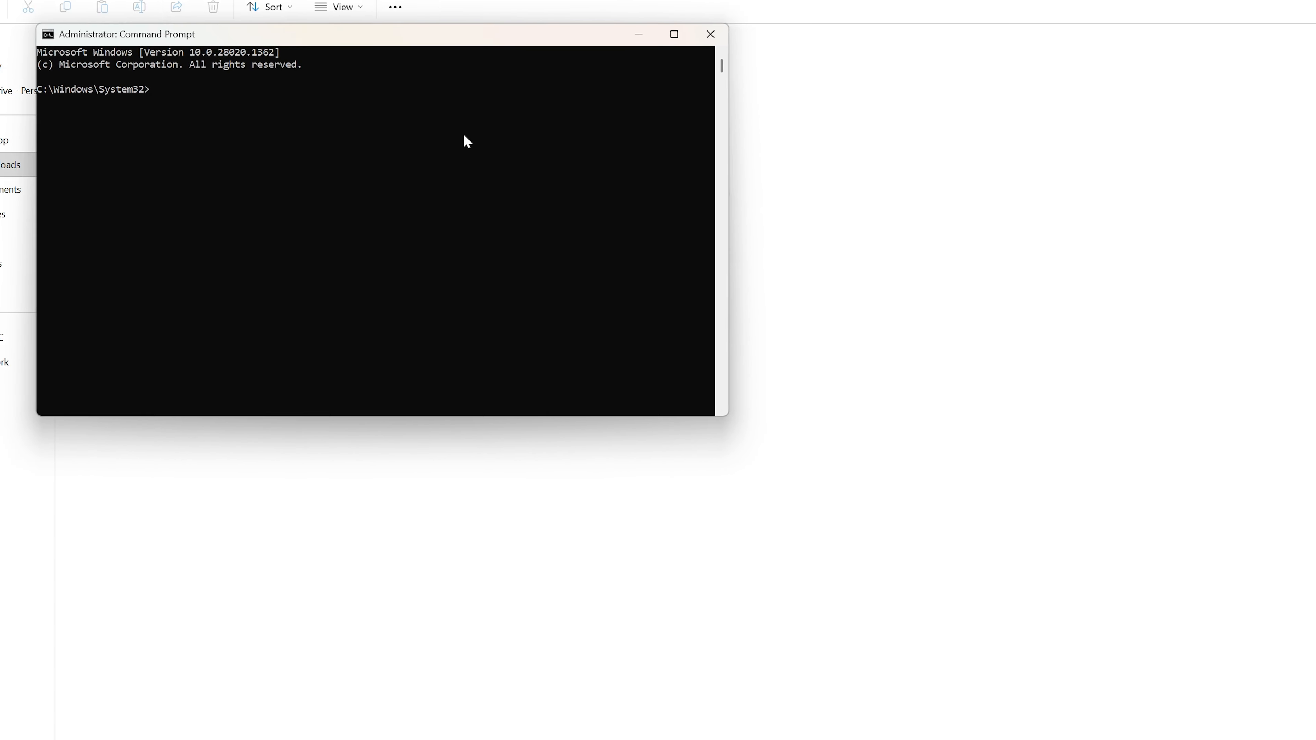
drag(465, 115, 831, 310)
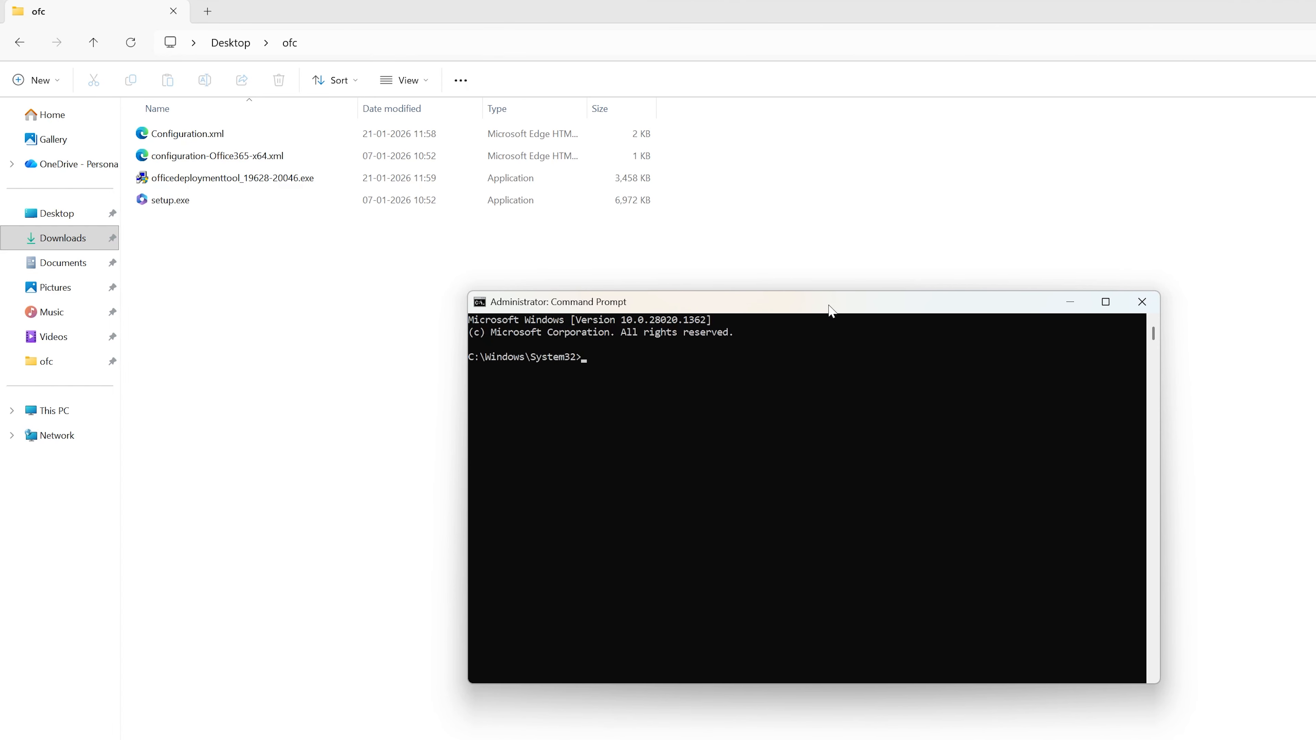
Copy the ofc folder's full path from File Explorer and change the Command Prompt directory to it with cd.
click(409, 49)
right_click(288, 44)
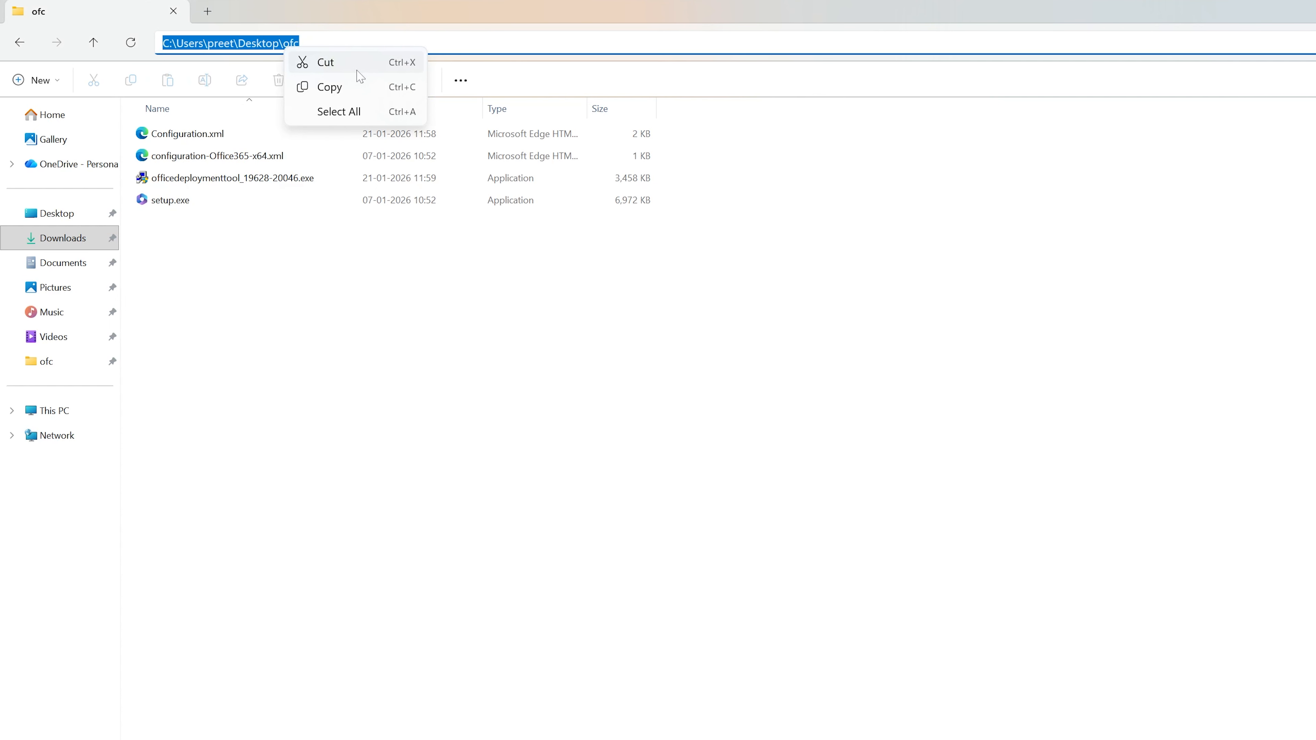
click(358, 84)
key(alt+Tab)
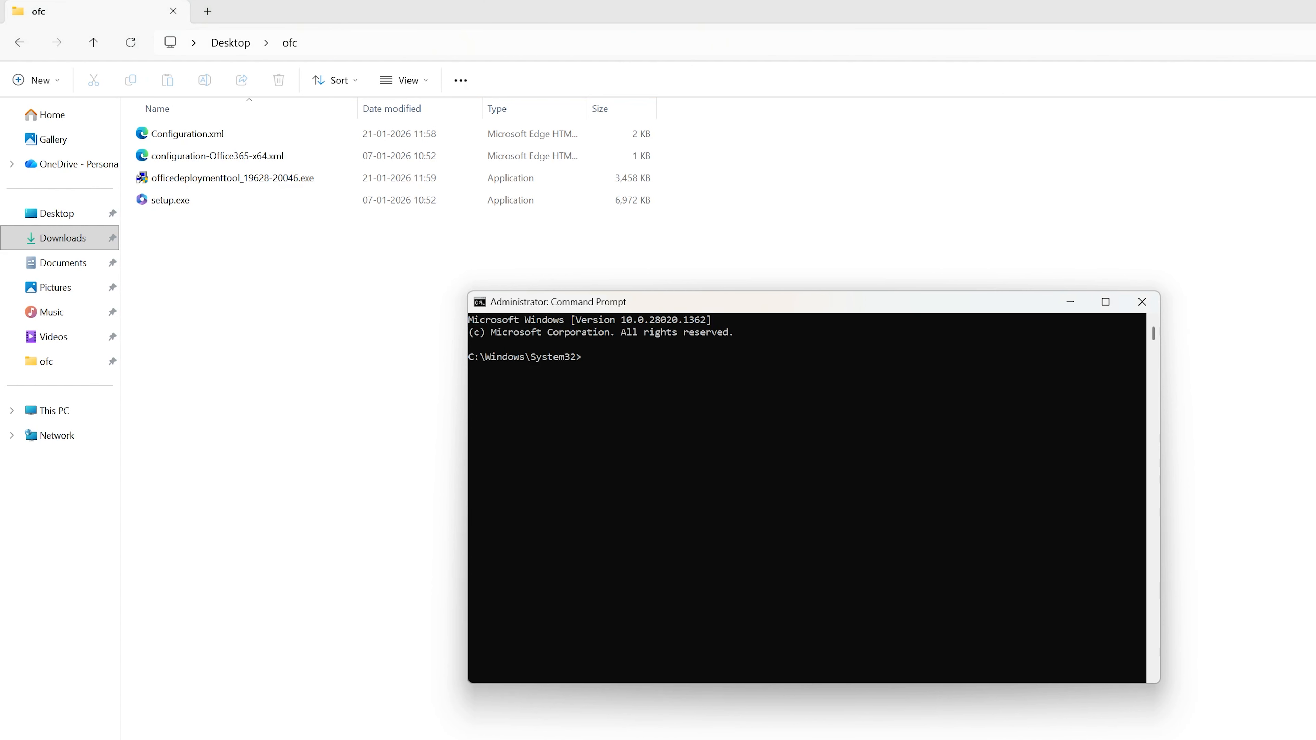
click(749, 526)
key(Escape)
text(cd)
key(ctrl+v)
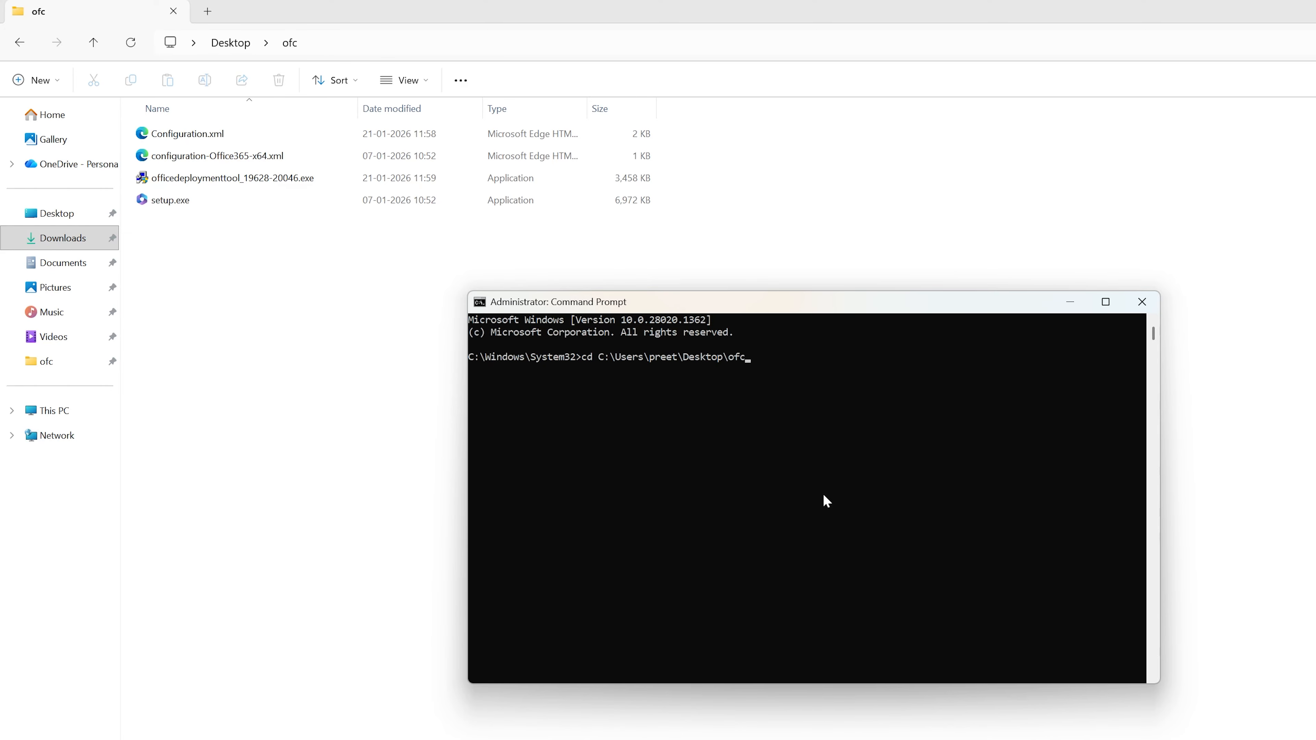
key(Return)
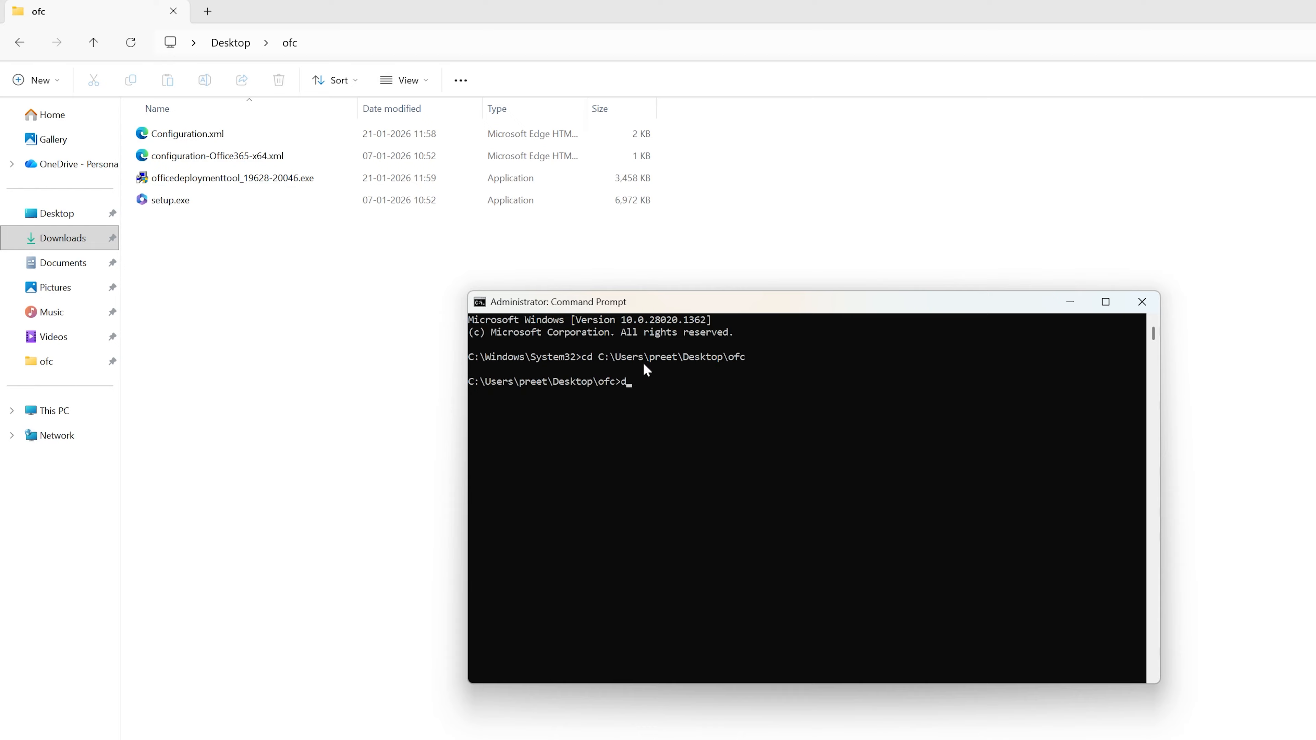
List the contents of the ofc folder in Command Prompt with the dir command.
text(dit)
key(BackSpace)
text(r)
key(Return)
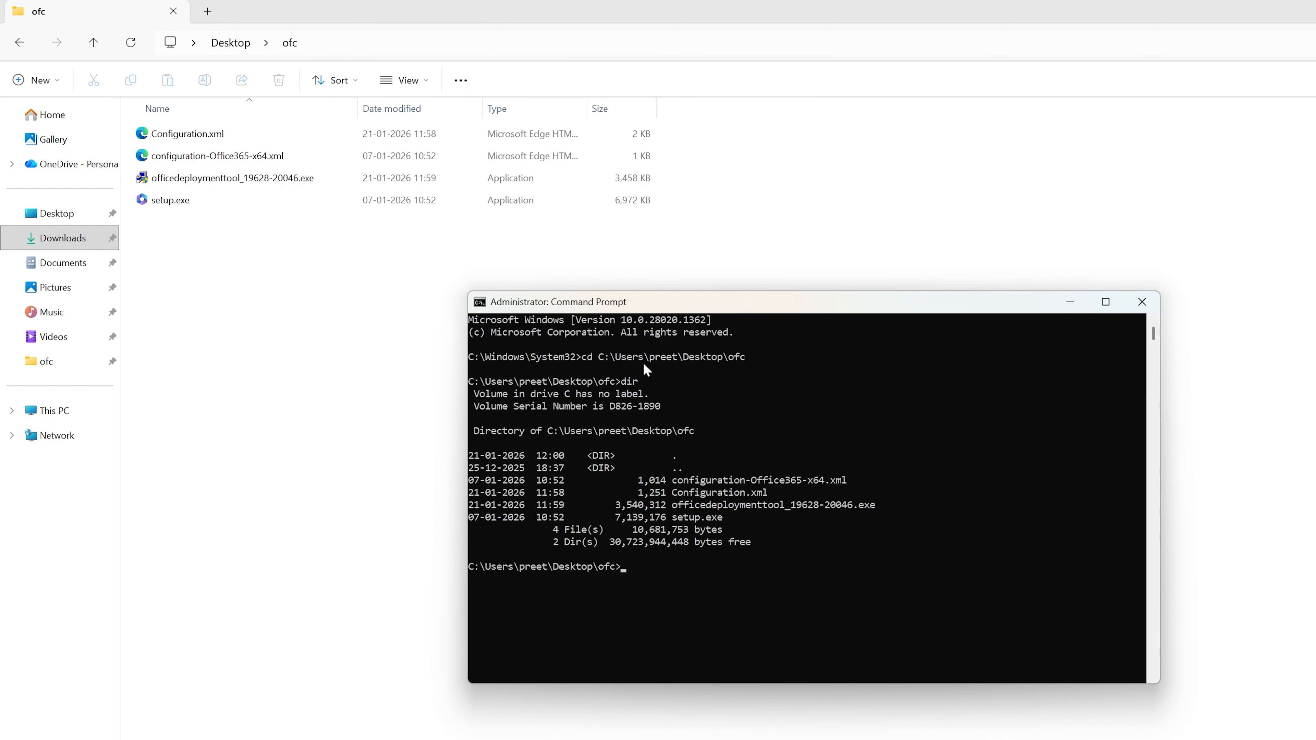